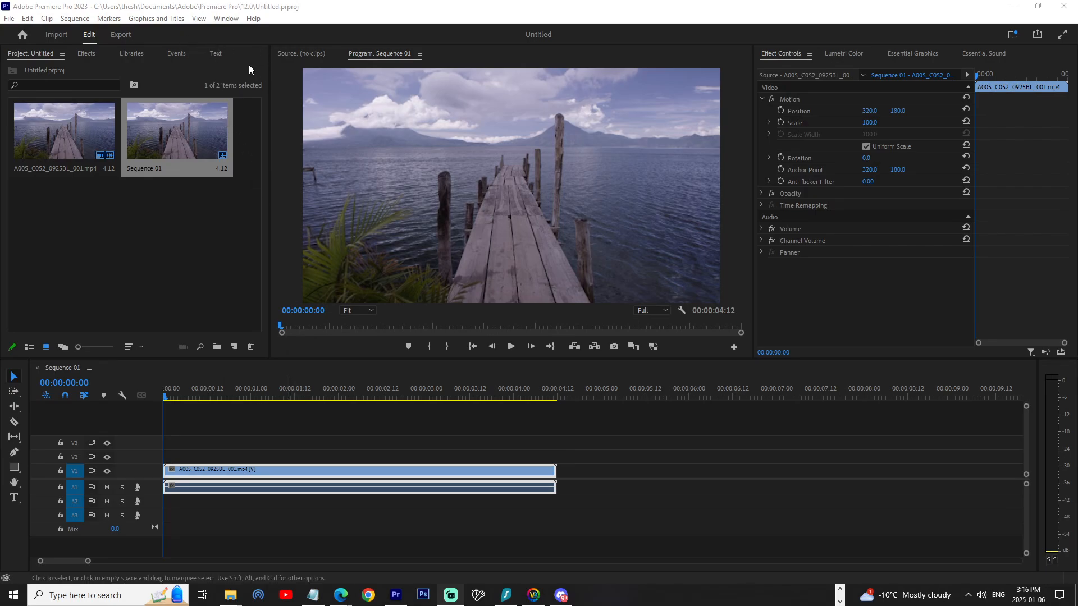
# Step: Open Essential Graphics and browse the available title templates
pyautogui.click(220, 19)
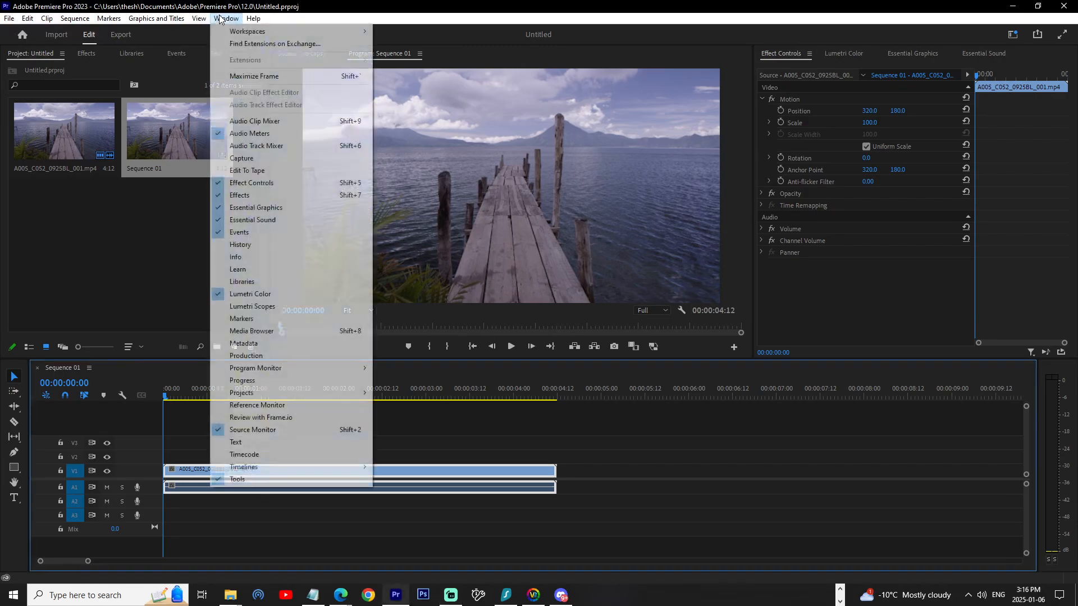
pyautogui.click(221, 18)
pyautogui.click(220, 19)
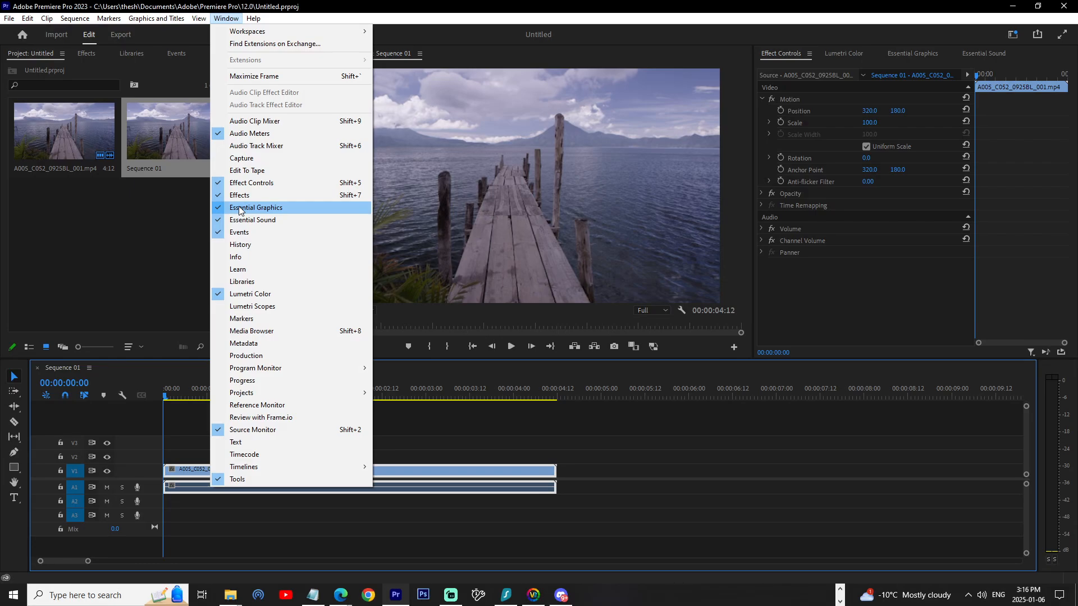
pyautogui.click(485, 45)
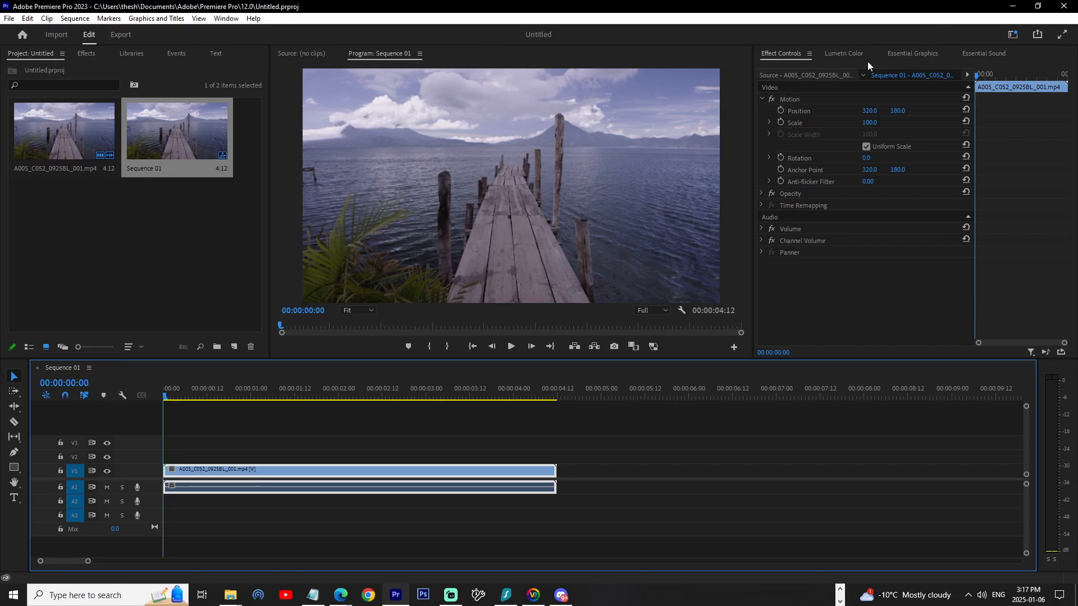
pyautogui.click(898, 53)
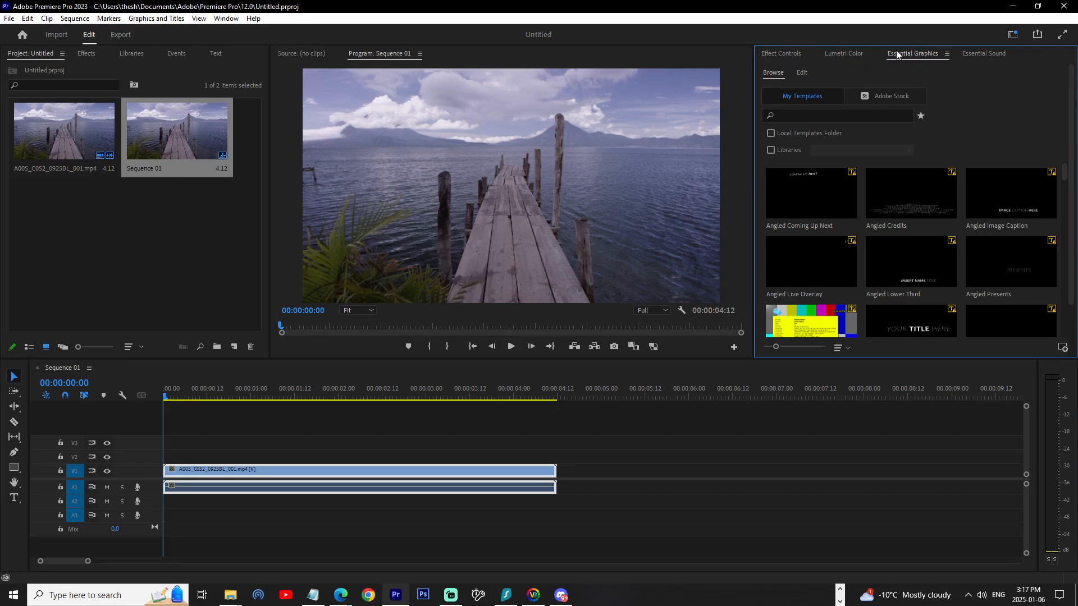
pyautogui.scroll(-3, 881, 294)
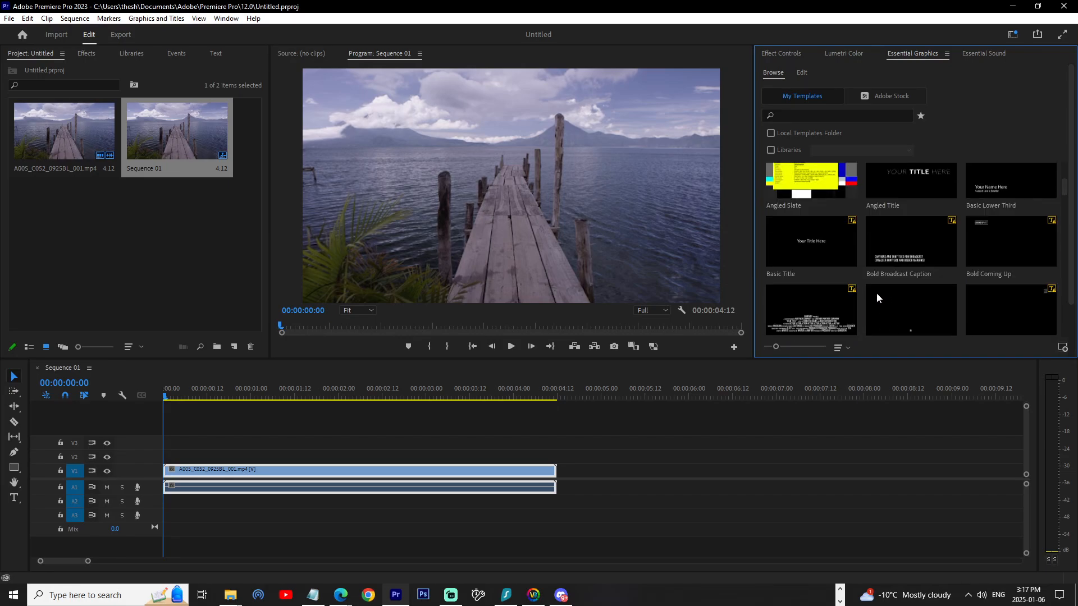
pyautogui.scroll(3, 870, 298)
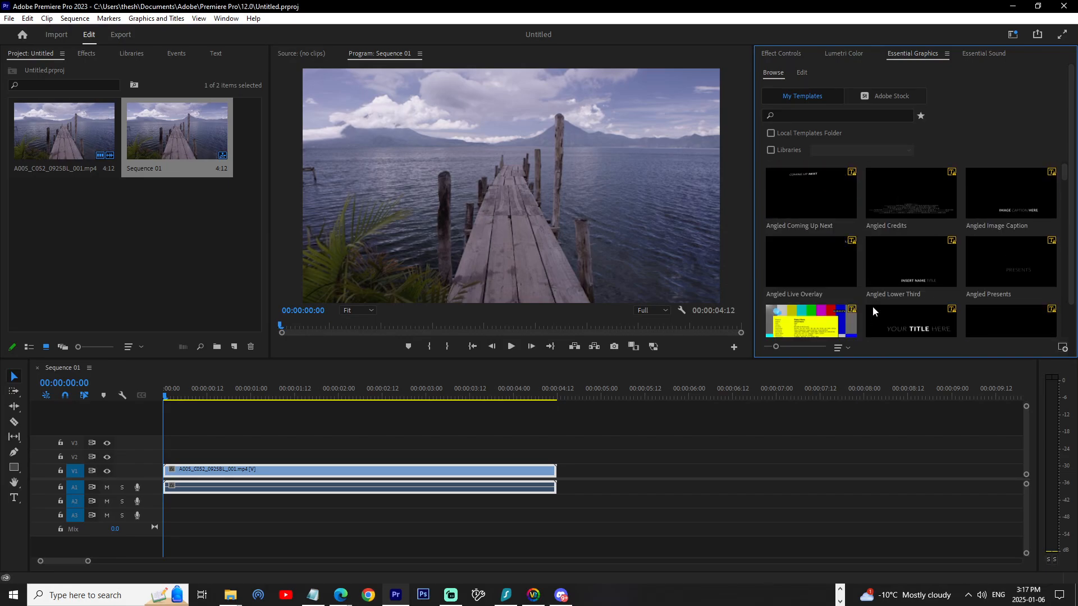
# Step: Switch Essential Graphics to editing mode and add a text layer reading "new text" over the upper part of the video frame
pyautogui.click(802, 73)
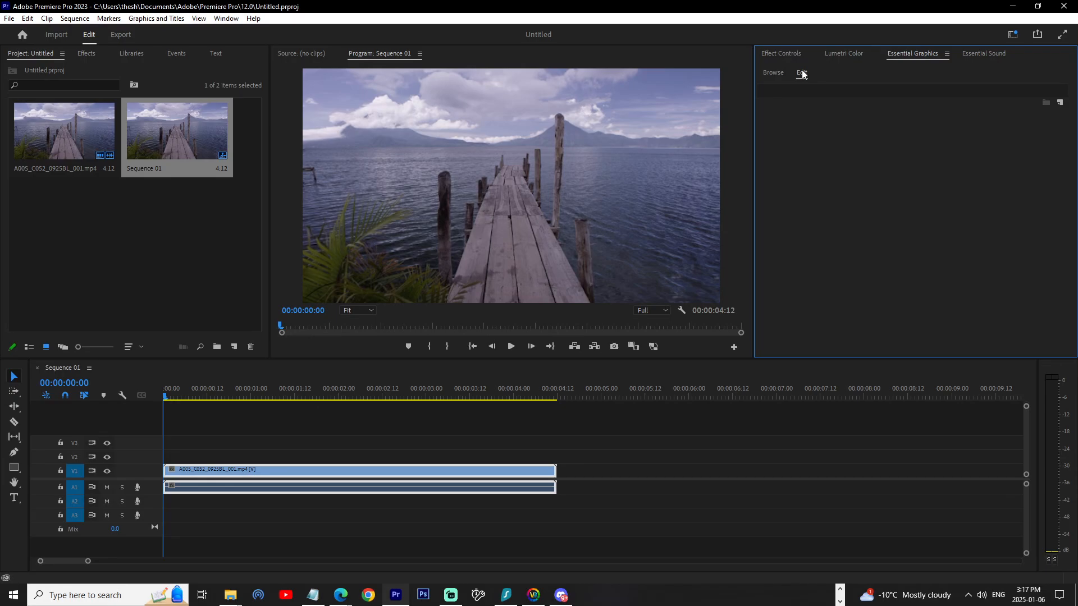
pyautogui.click(1060, 102)
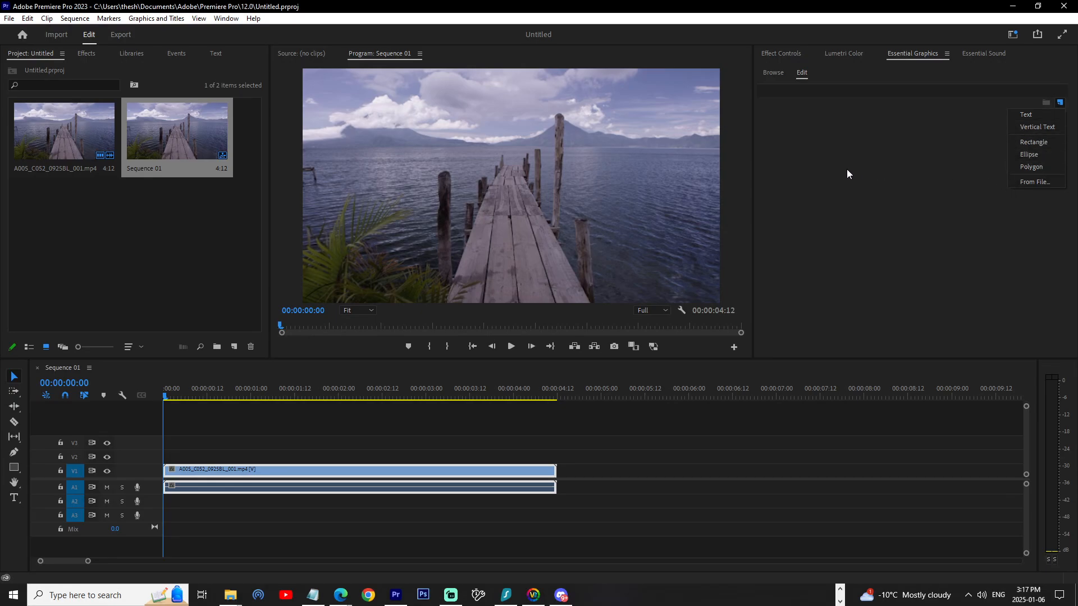
pyautogui.click(14, 499)
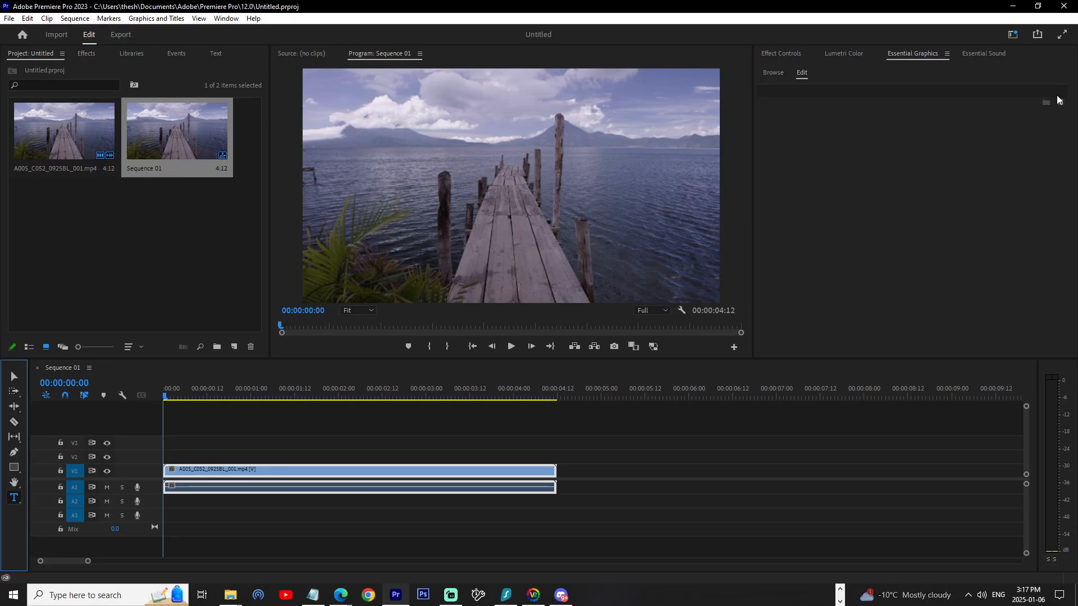
pyautogui.click(379, 162)
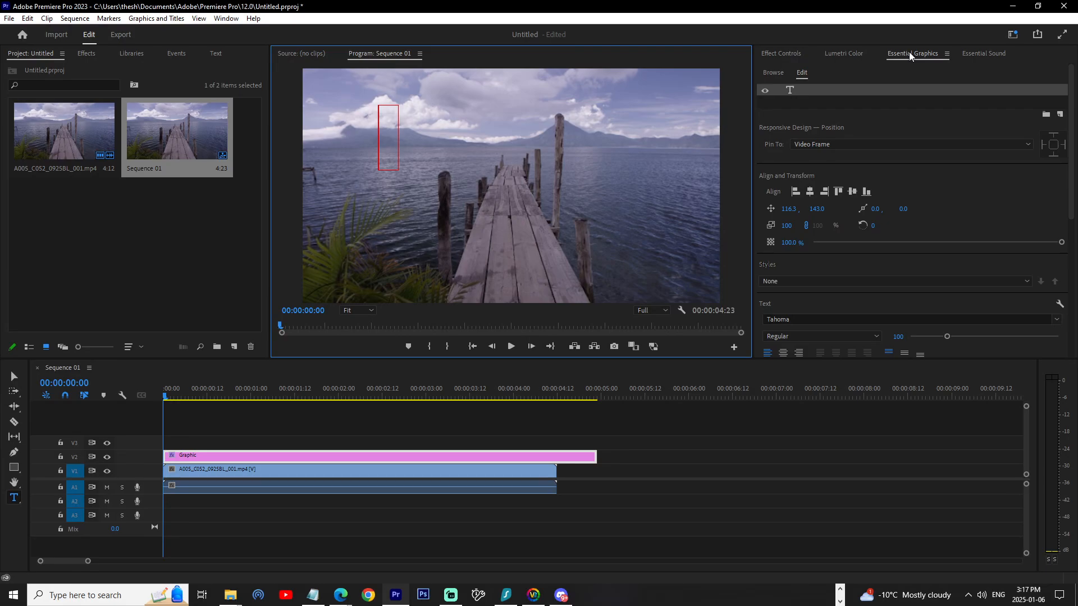
pyautogui.write('new test')
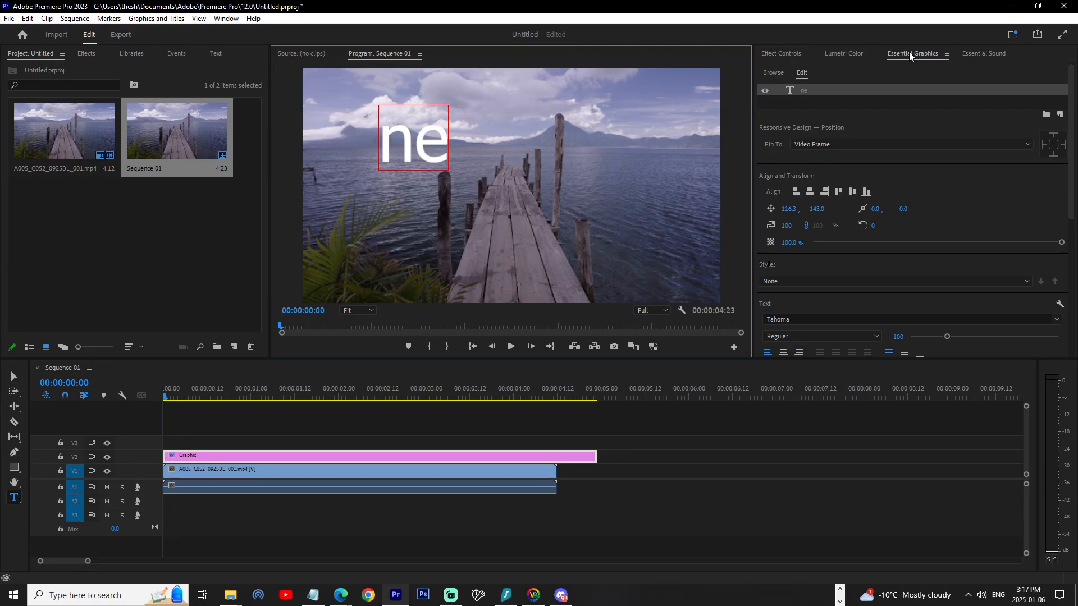
pyautogui.press('BackSpace')
pyautogui.press('BackSpace')
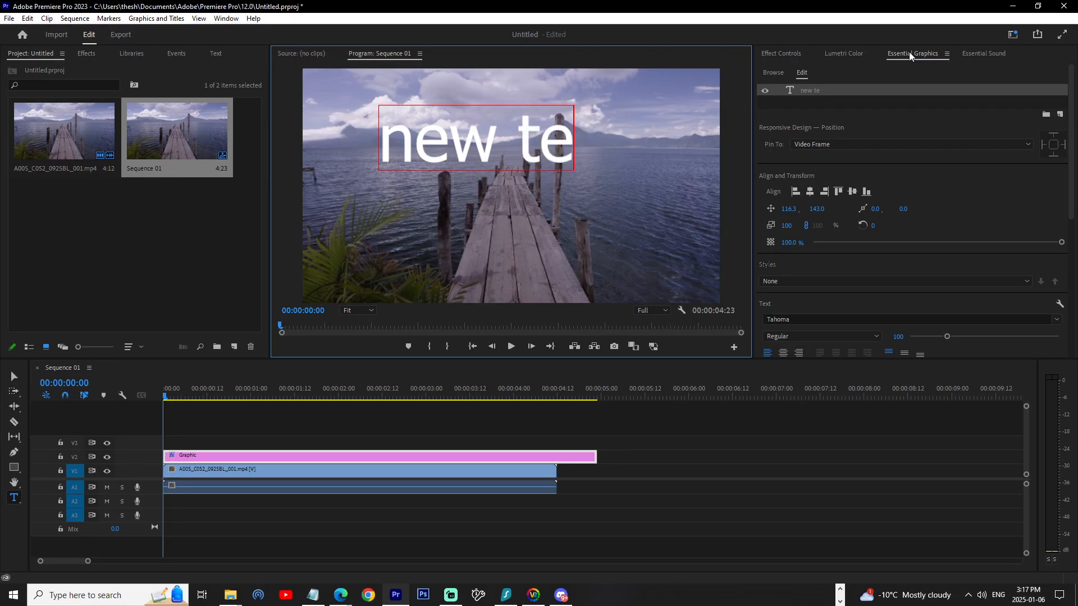
pyautogui.write('xt')
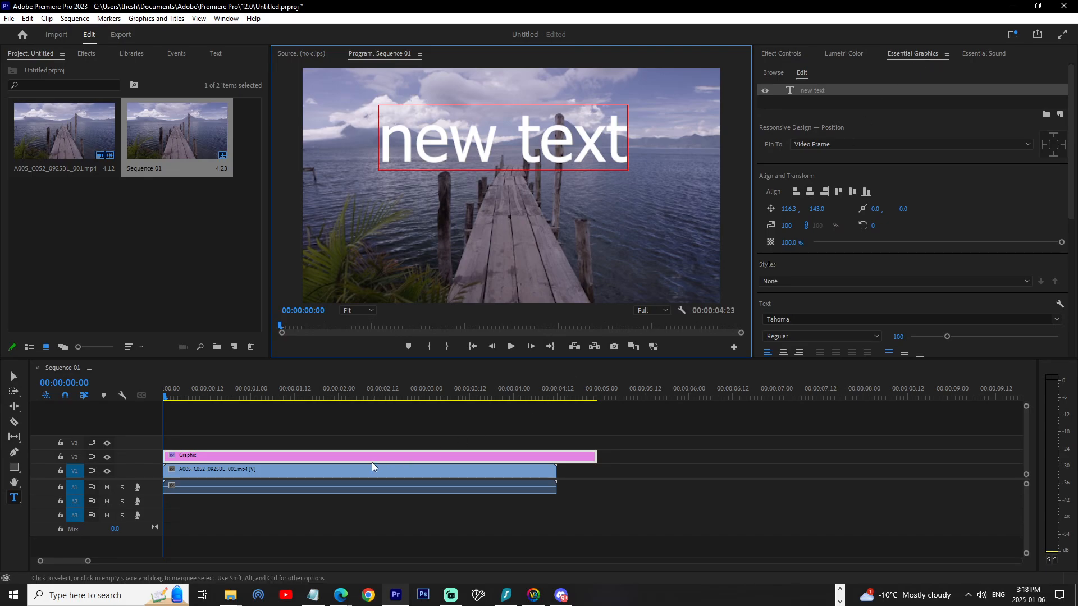
# Step: Move the title to position 146.3, 177.0, set its horizontal anchor to 73.0 and rotate it to -8°
pyautogui.click(352, 456)
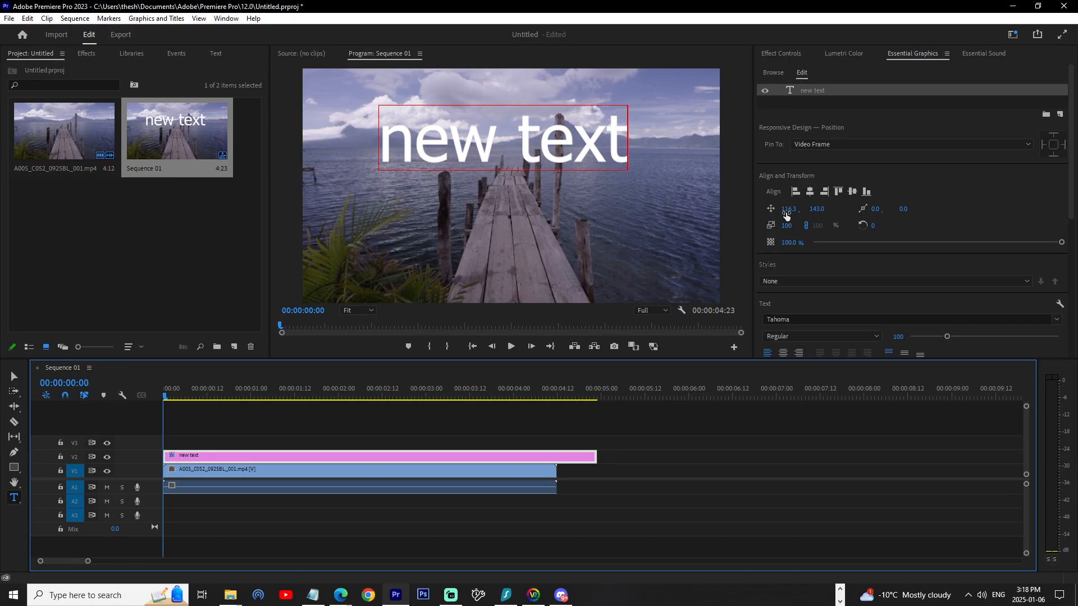
pyautogui.moveTo(788, 209); pyautogui.dragTo(919, 210)
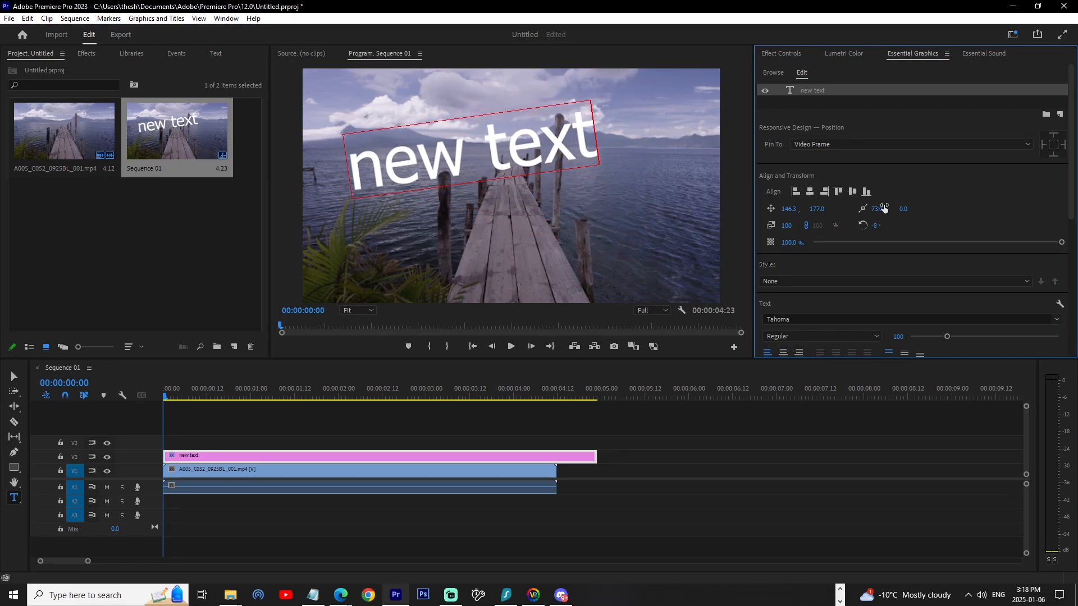
# Step: Try each horizontal and vertical alignment, finishing with the title at the bottom of the frame, and set its horizontal position to 197.2
pyautogui.click(796, 195)
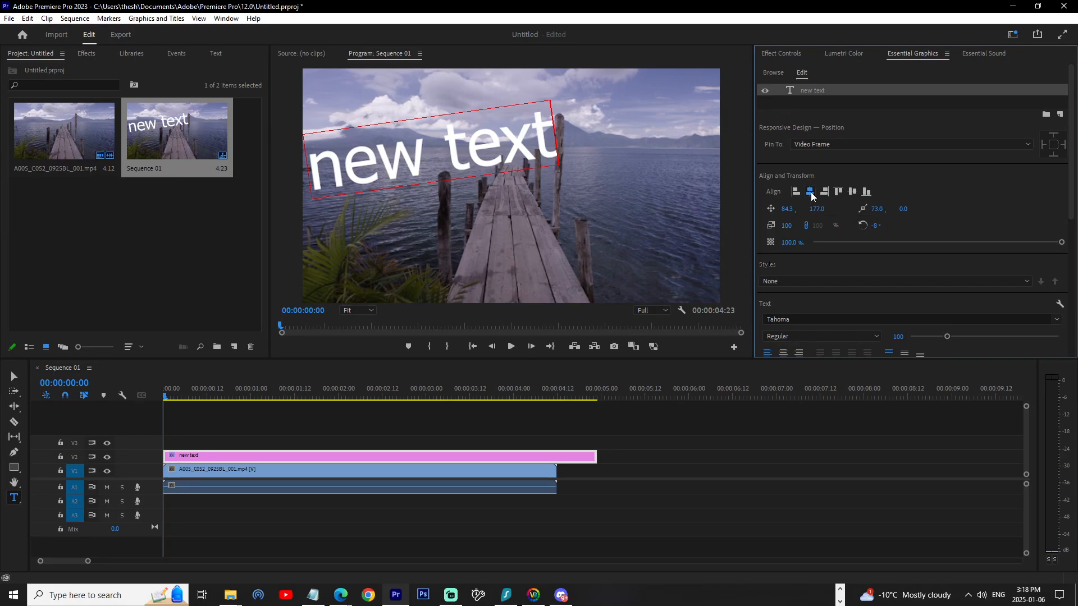
pyautogui.click(810, 192)
pyautogui.click(824, 192)
pyautogui.click(841, 192)
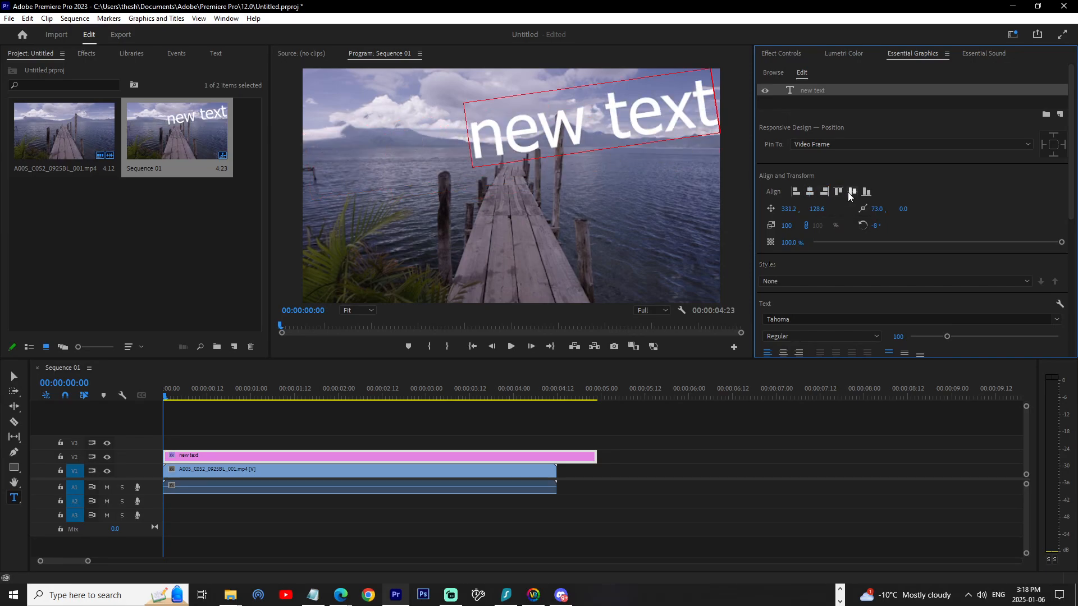
pyautogui.click(853, 192)
pyautogui.click(866, 192)
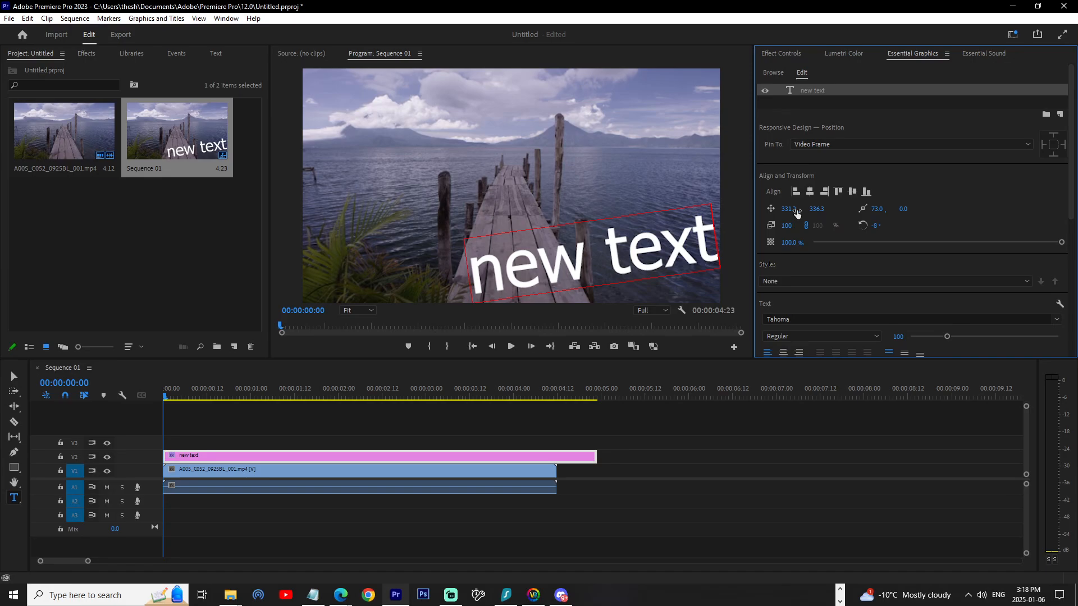
pyautogui.moveTo(787, 209); pyautogui.dragTo(730, 209)
# Step: Select all of the title's text and set its font to The Bold Font
pyautogui.scroll(-3, 807, 266)
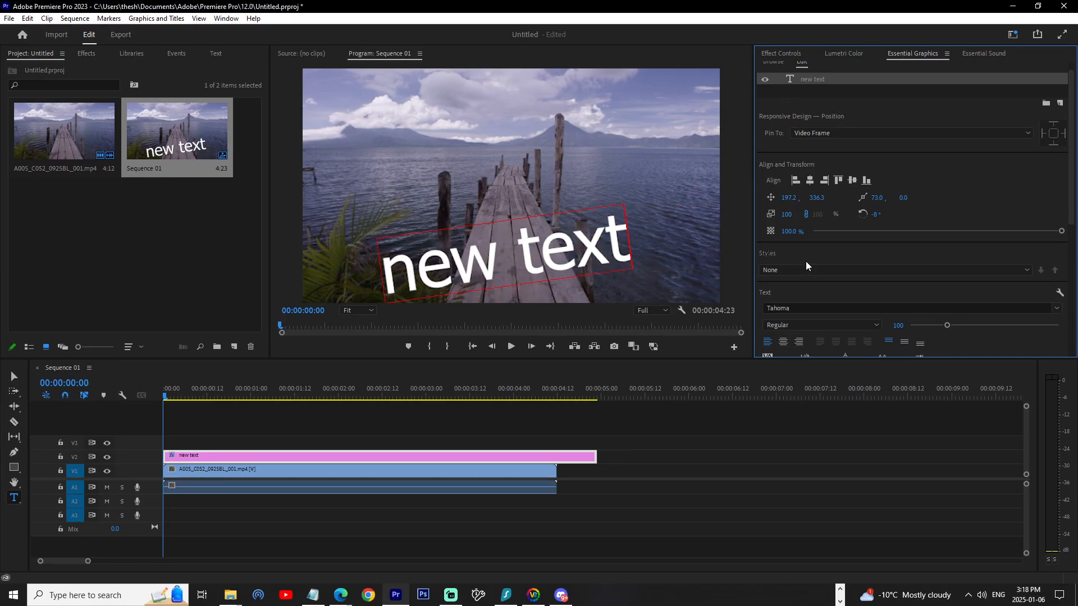
pyautogui.scroll(-5, 797, 248)
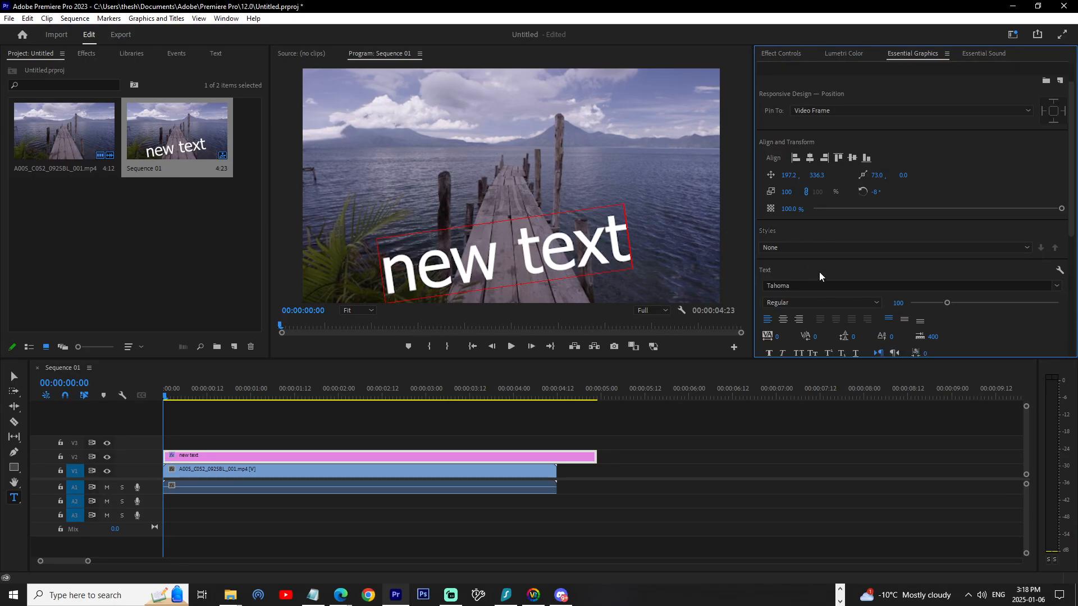
pyautogui.click(798, 219)
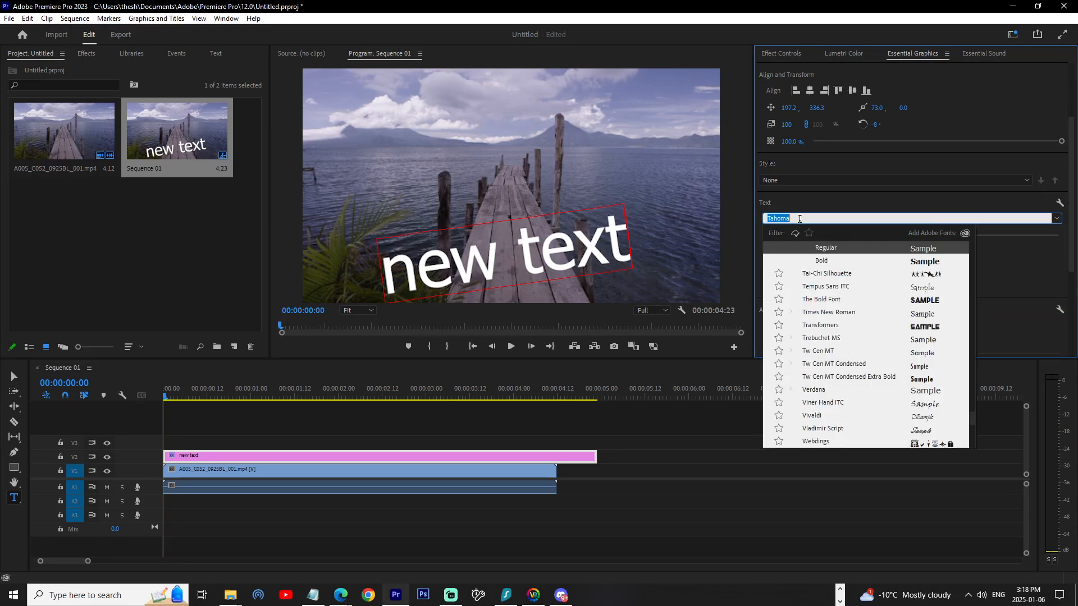
pyautogui.click(823, 309)
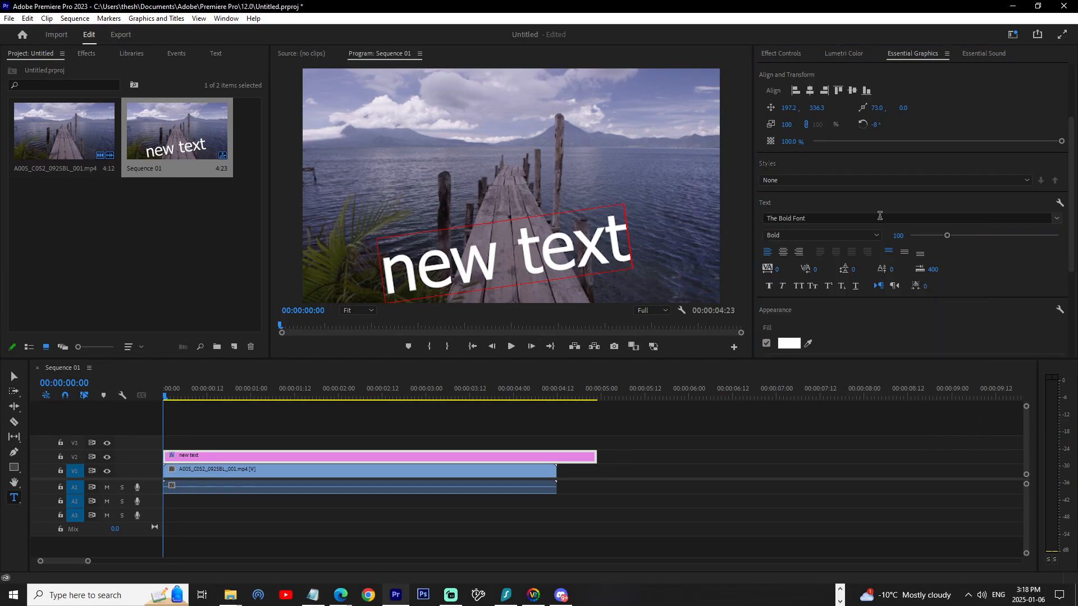
pyautogui.click(880, 218)
pyautogui.click(922, 335)
pyautogui.tripleClick(588, 244)
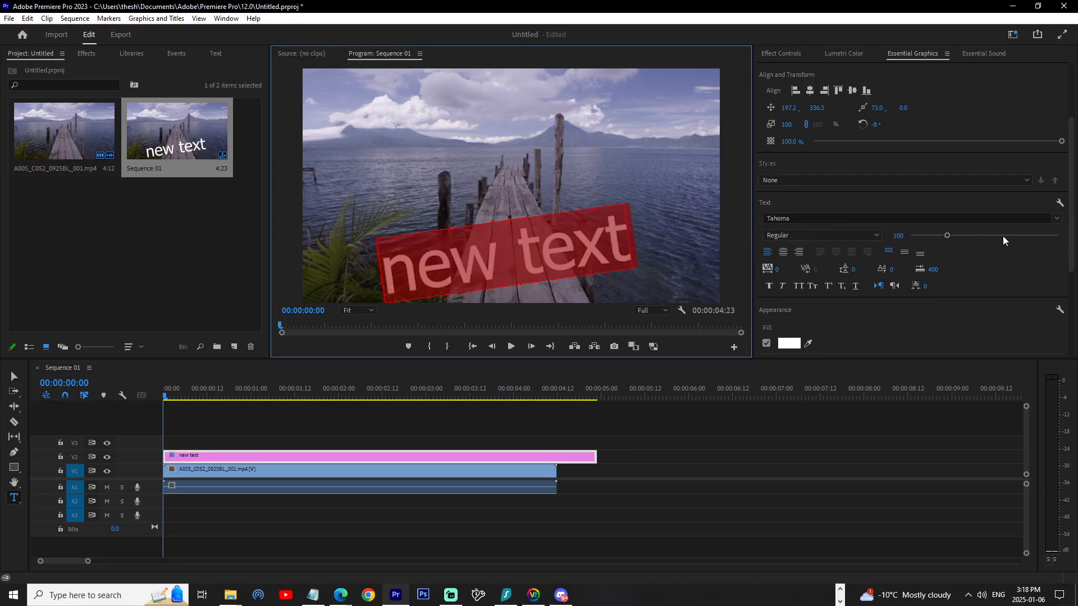
pyautogui.click(1057, 219)
pyautogui.click(923, 300)
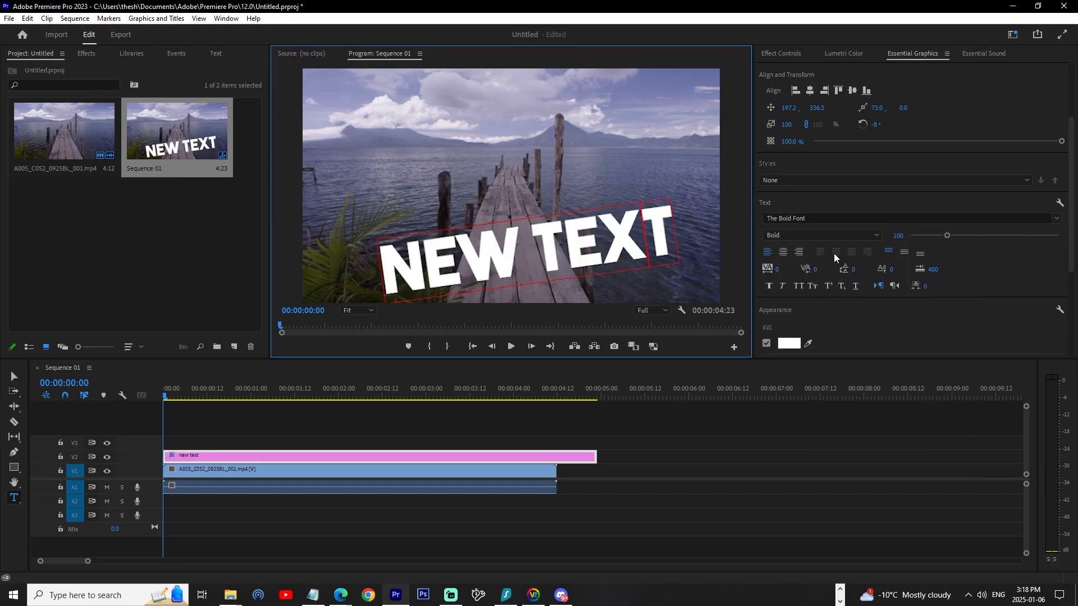
pyautogui.click(819, 239)
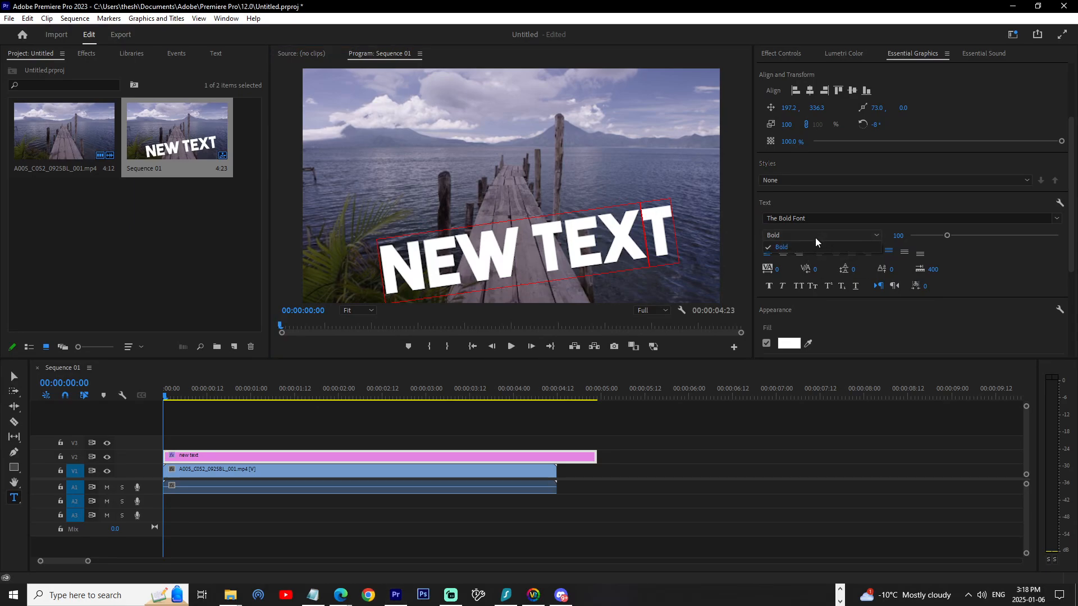
pyautogui.click(657, 247)
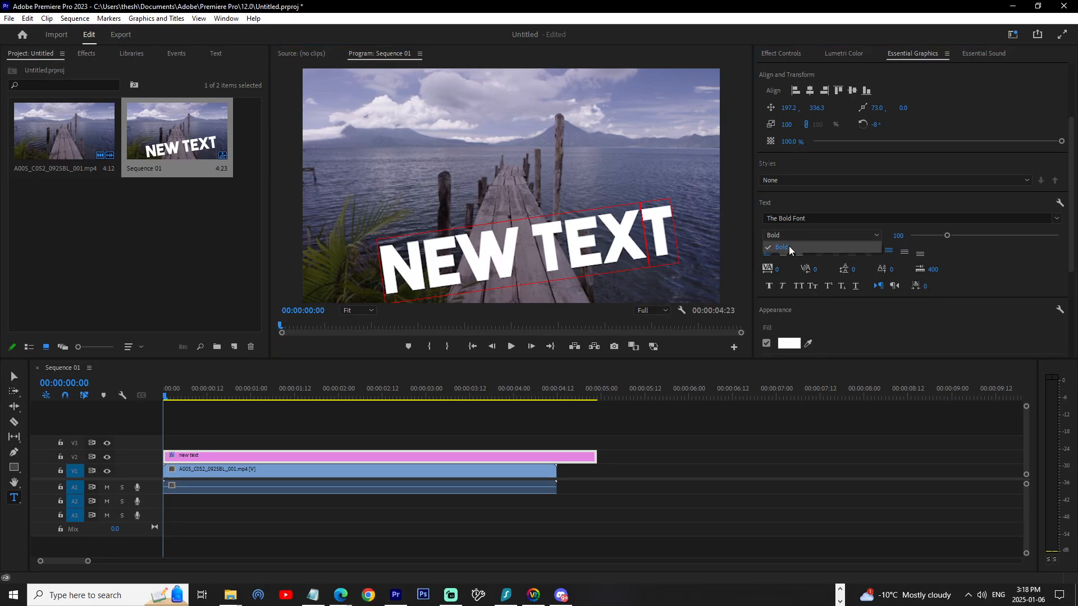
pyautogui.click(822, 219)
pyautogui.click(907, 326)
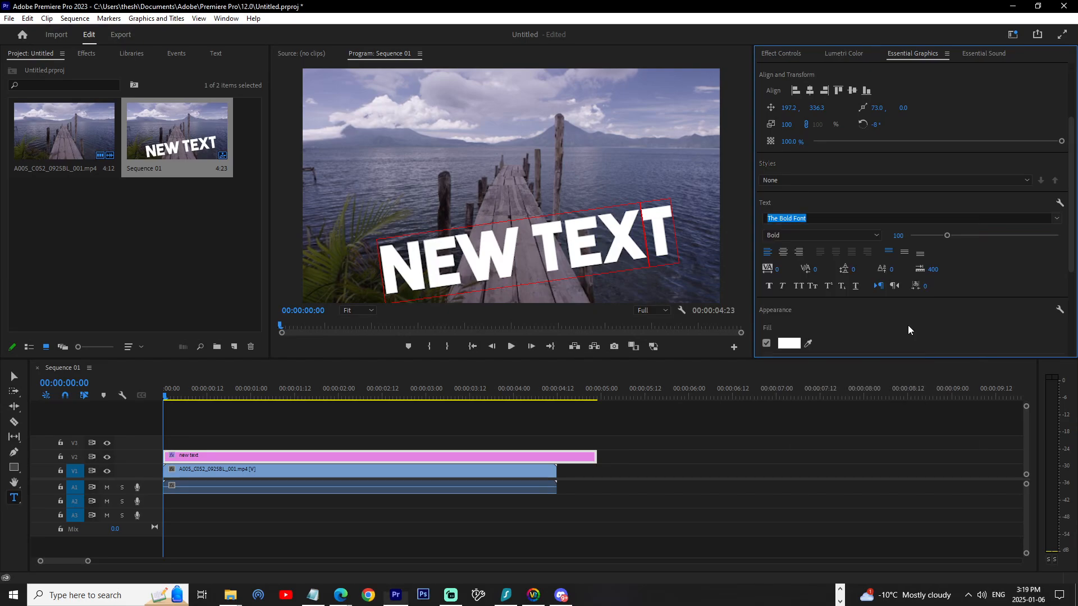
pyautogui.hotkey('ctrl', 'z')
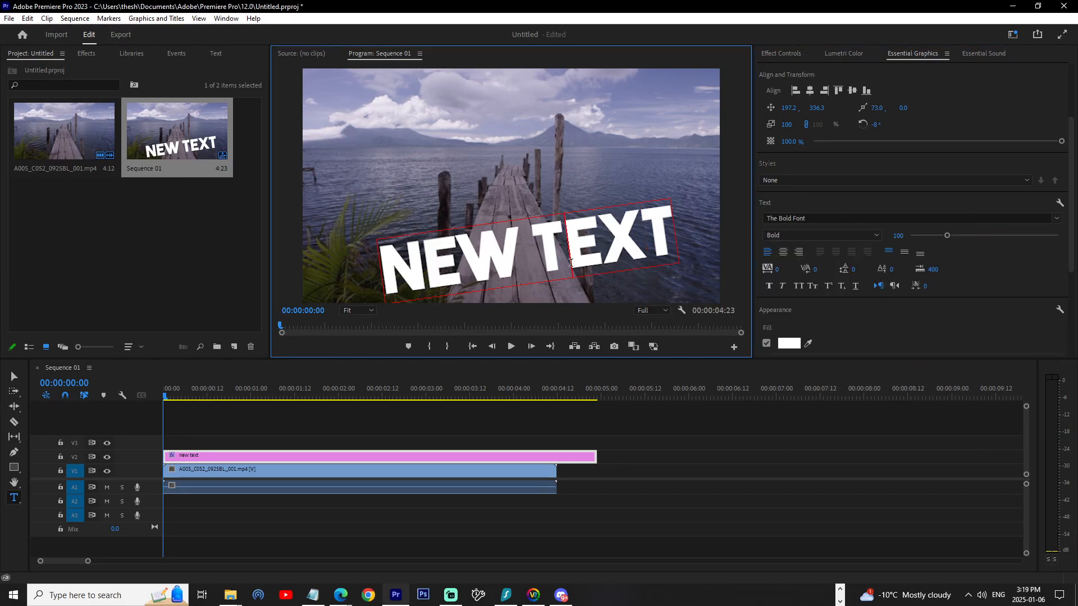
# Step: Set the title's font to Verdana, trying the Bold style before choosing Bold Italic
pyautogui.click(832, 219)
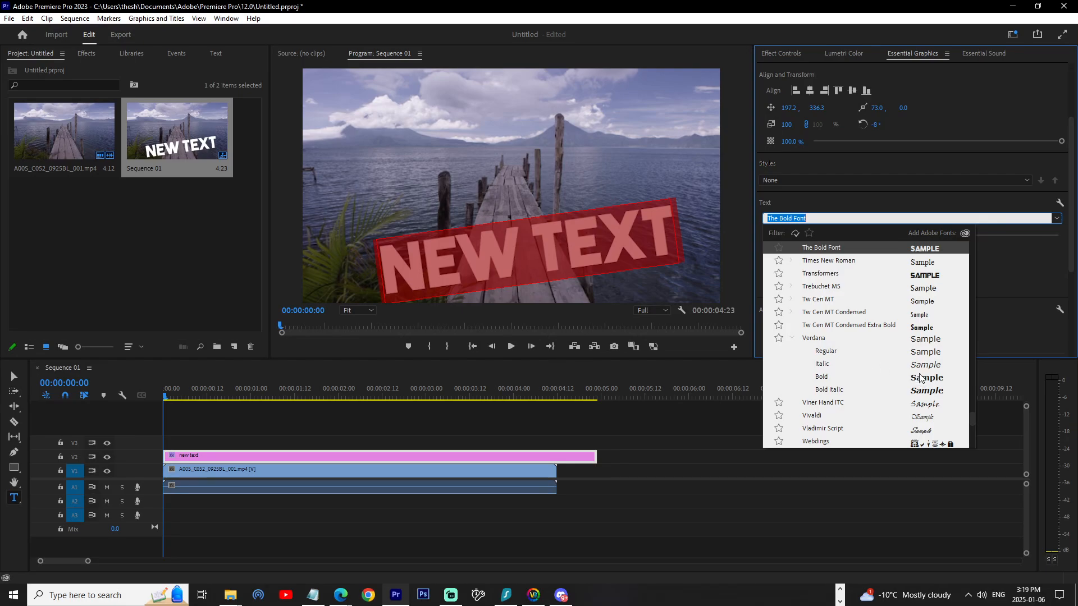
pyautogui.click(915, 344)
pyautogui.click(837, 233)
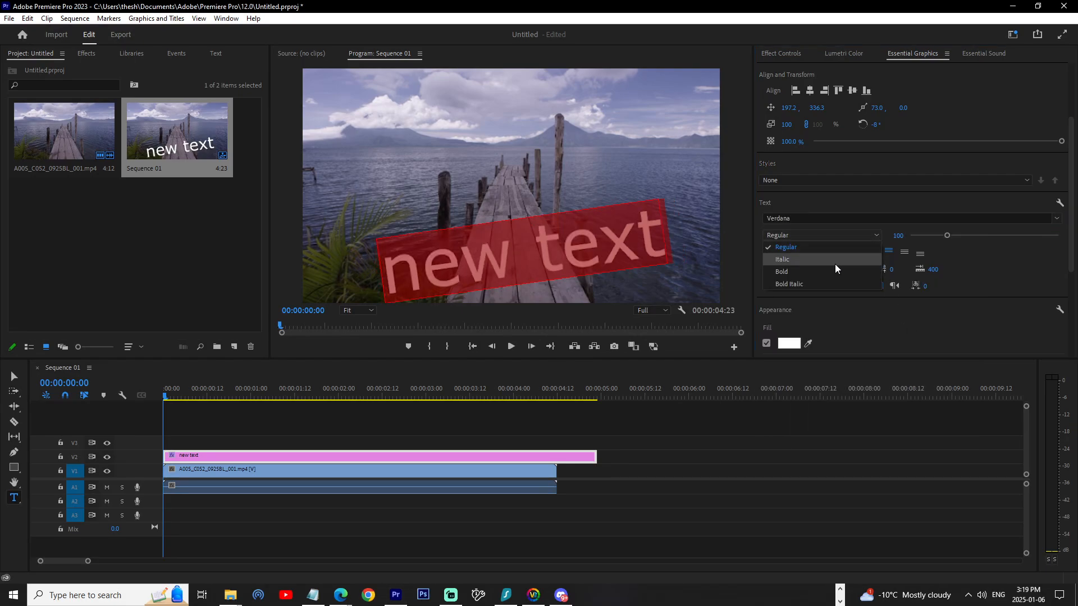
pyautogui.click(833, 267)
pyautogui.click(821, 234)
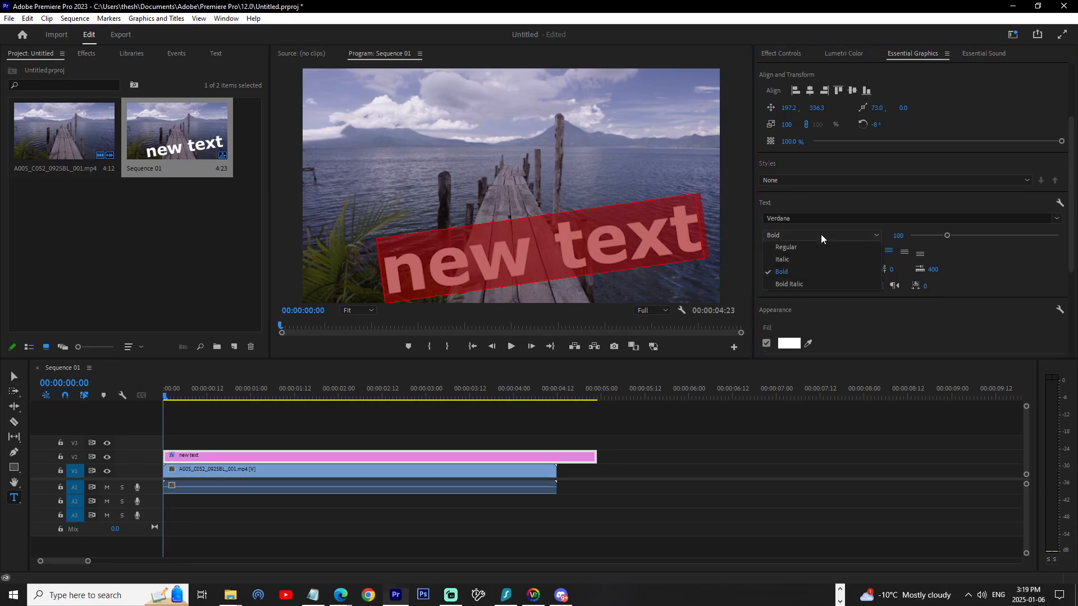
pyautogui.click(807, 278)
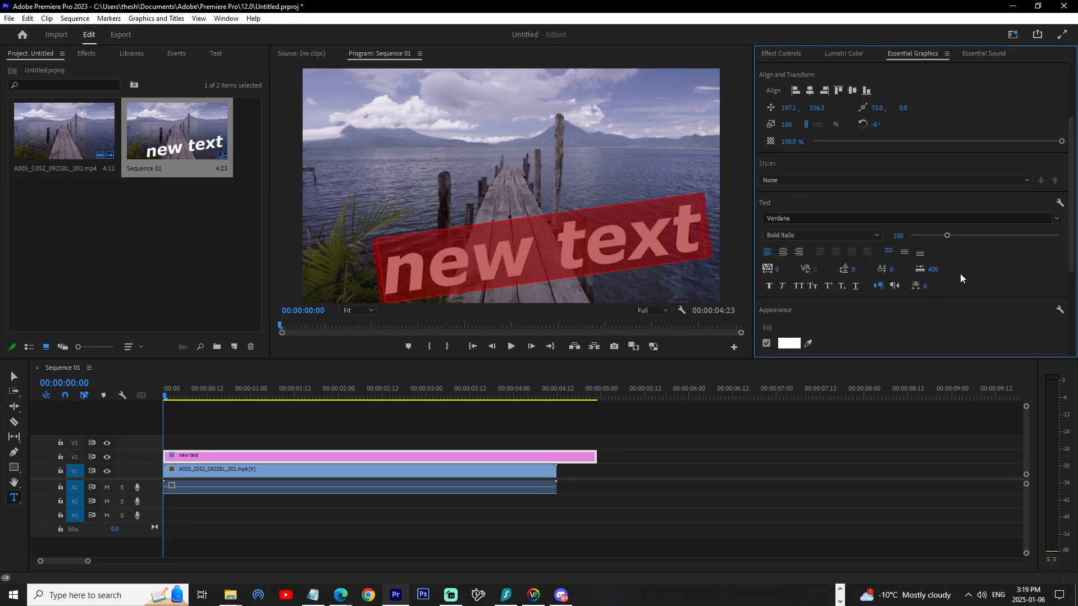
# Step: Try to add a black stroke to the title and increase the stroke width
pyautogui.scroll(-1, 926, 280)
pyautogui.scroll(-5, 923, 279)
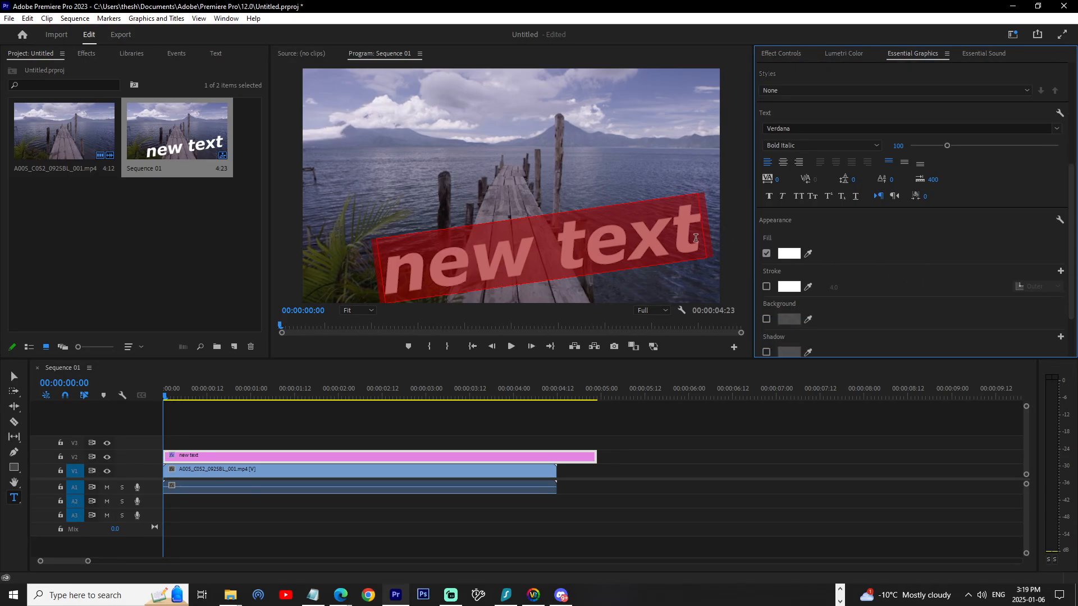
pyautogui.click(714, 254)
pyautogui.scroll(-3, 891, 234)
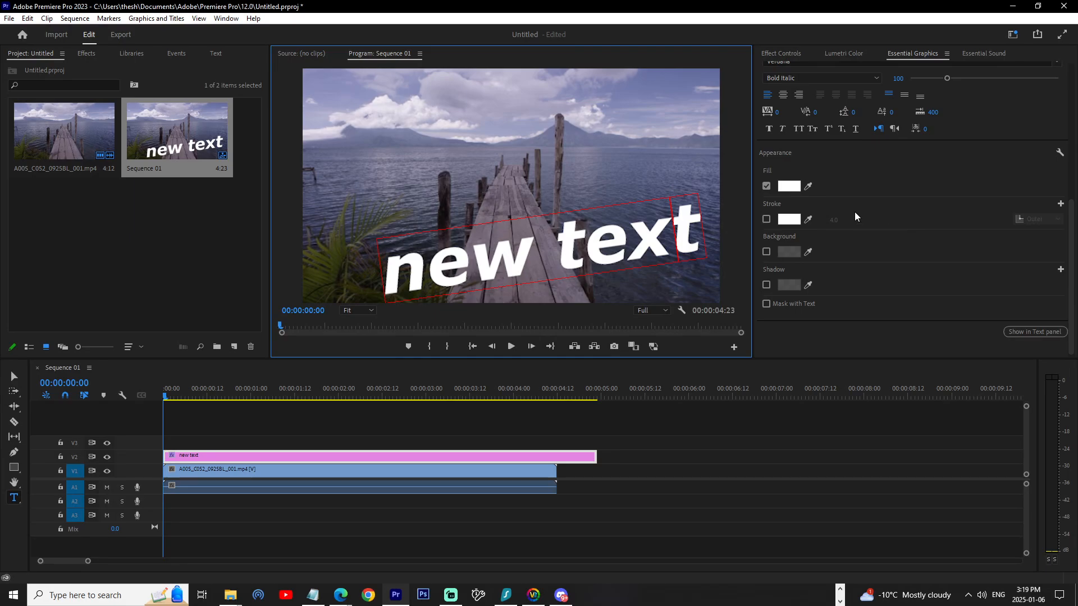
pyautogui.scroll(-1, 854, 208)
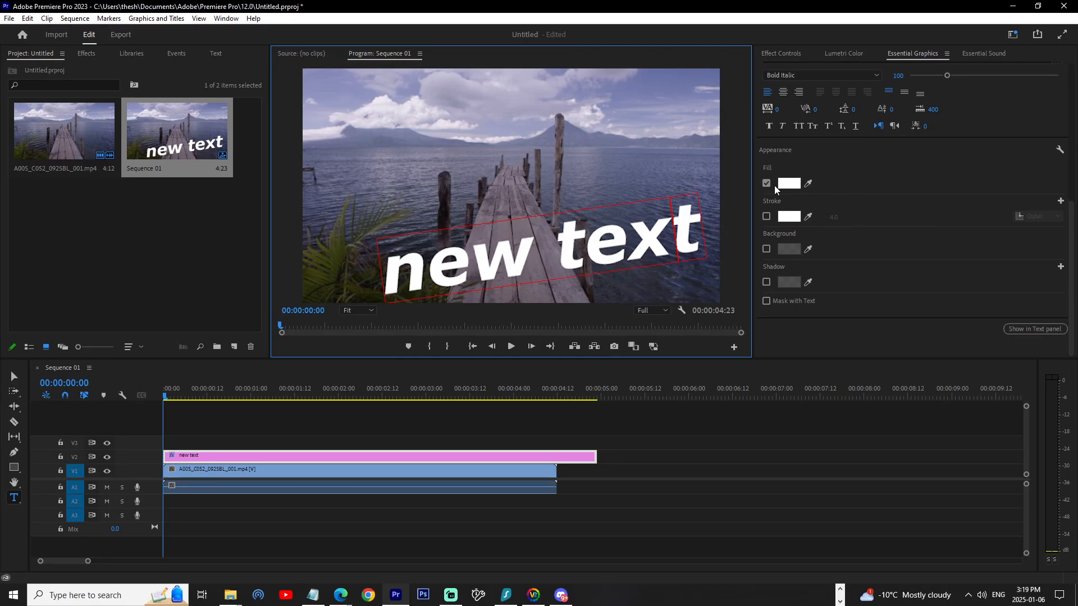
pyautogui.click(766, 217)
pyautogui.click(791, 218)
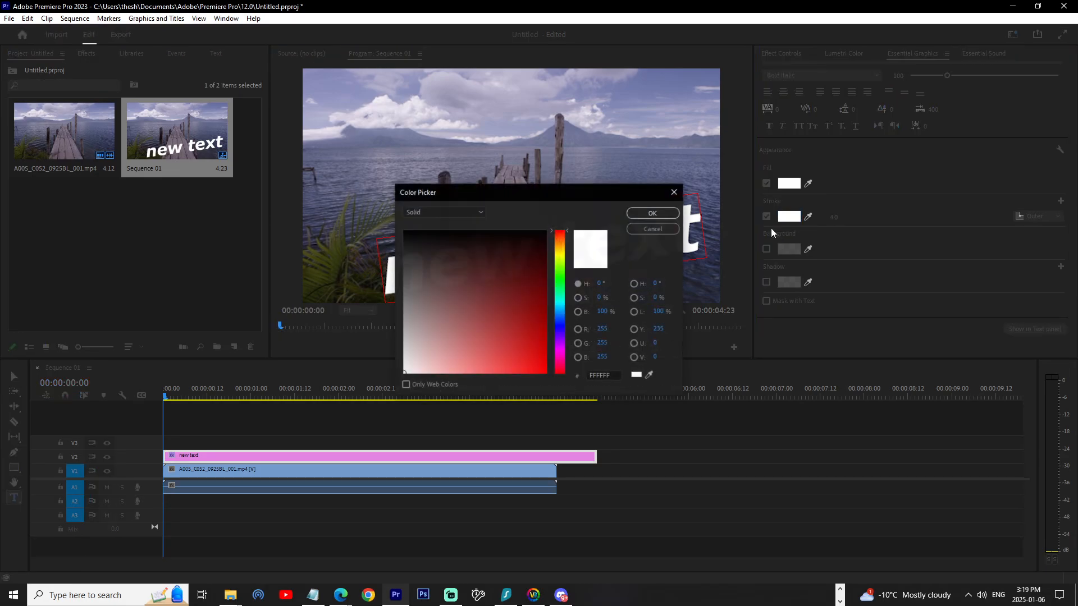
pyautogui.moveTo(476, 295); pyautogui.dragTo(548, 225)
pyautogui.click(651, 212)
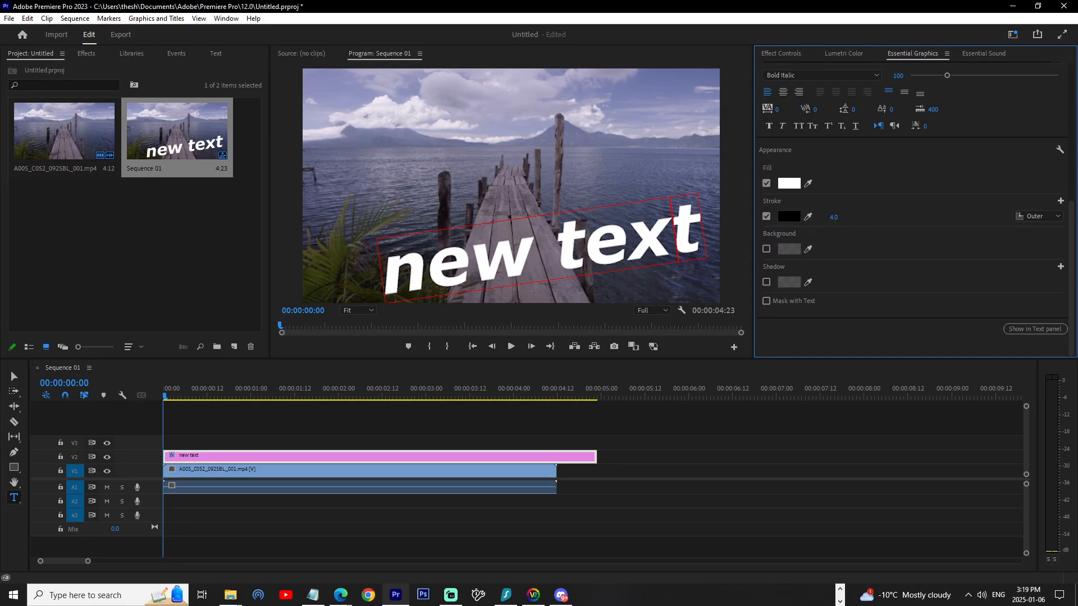
pyautogui.moveTo(834, 217); pyautogui.dragTo(1075, 217)
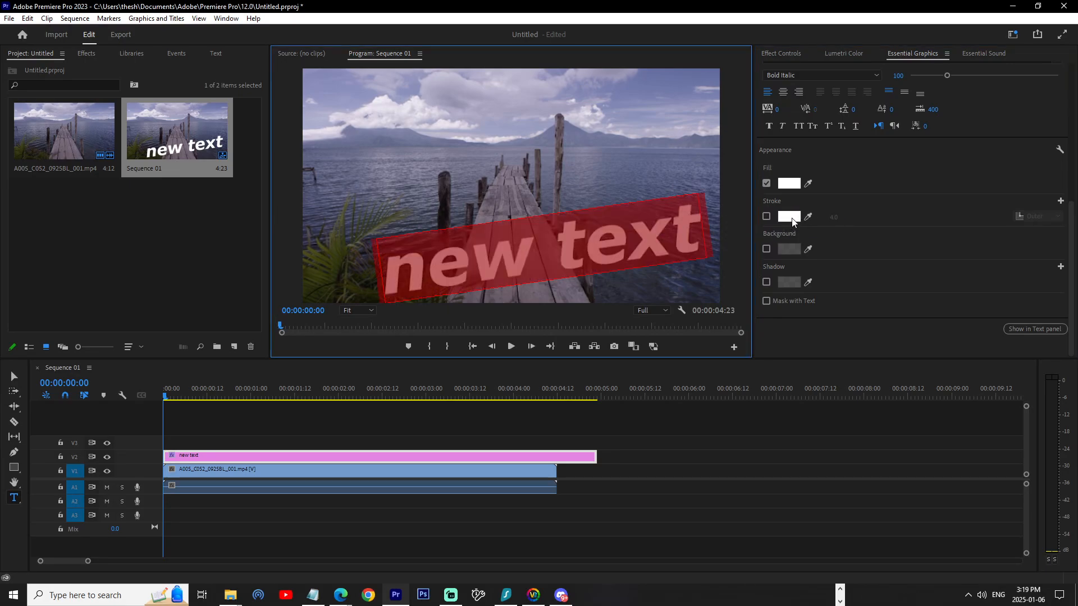
# Step: Enable the stroke on the selected title text and set its colour to black (000000)
pyautogui.click(766, 217)
pyautogui.click(766, 216)
pyautogui.click(791, 219)
pyautogui.click(478, 232)
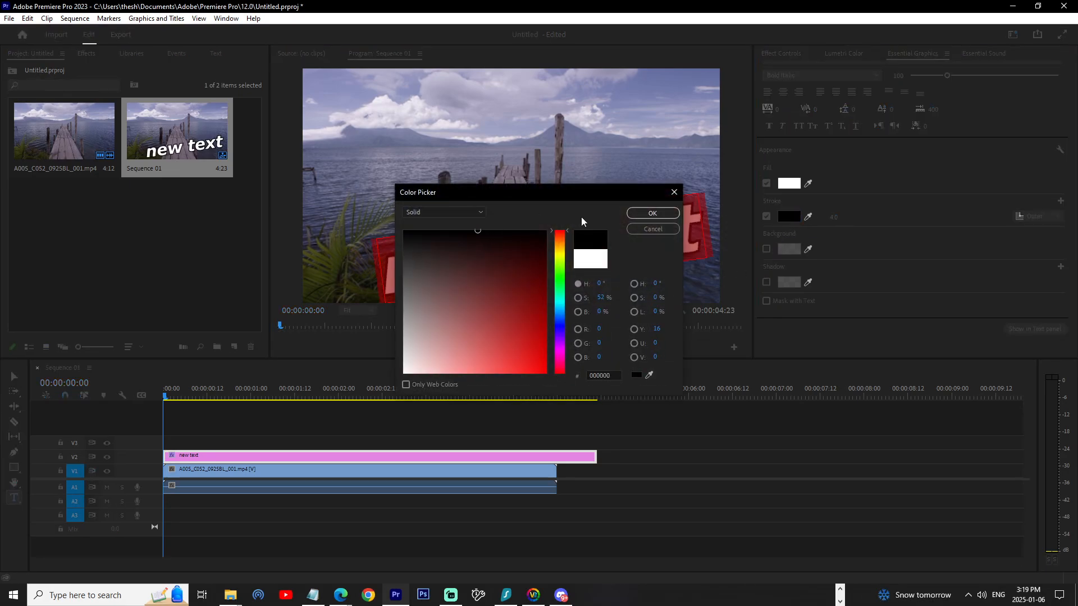
pyautogui.click(651, 216)
pyautogui.click(637, 247)
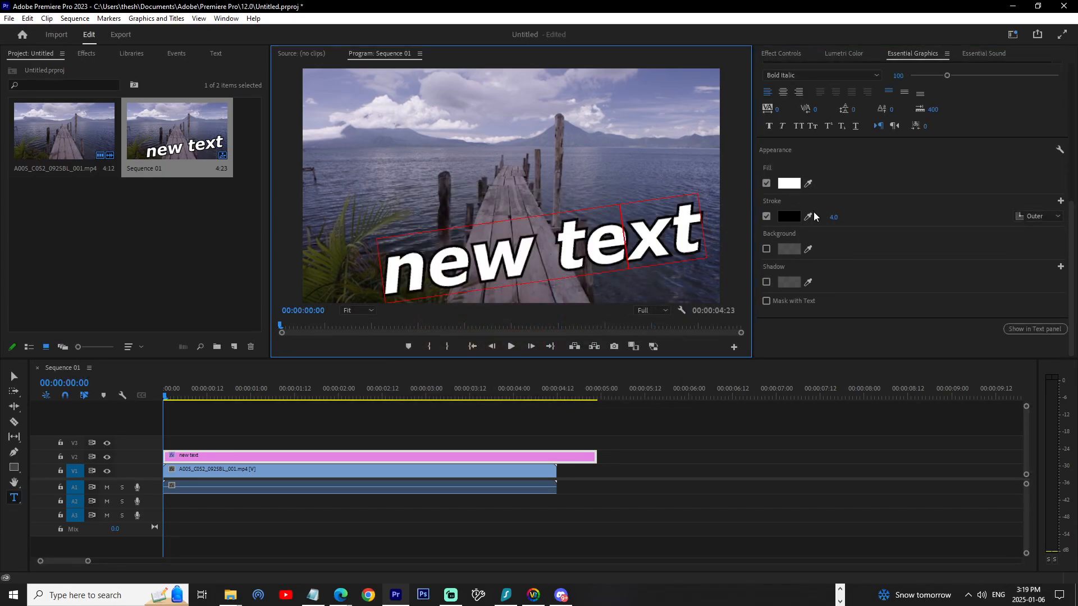
# Step: Try to set the title's fill colour to red
pyautogui.click(790, 191)
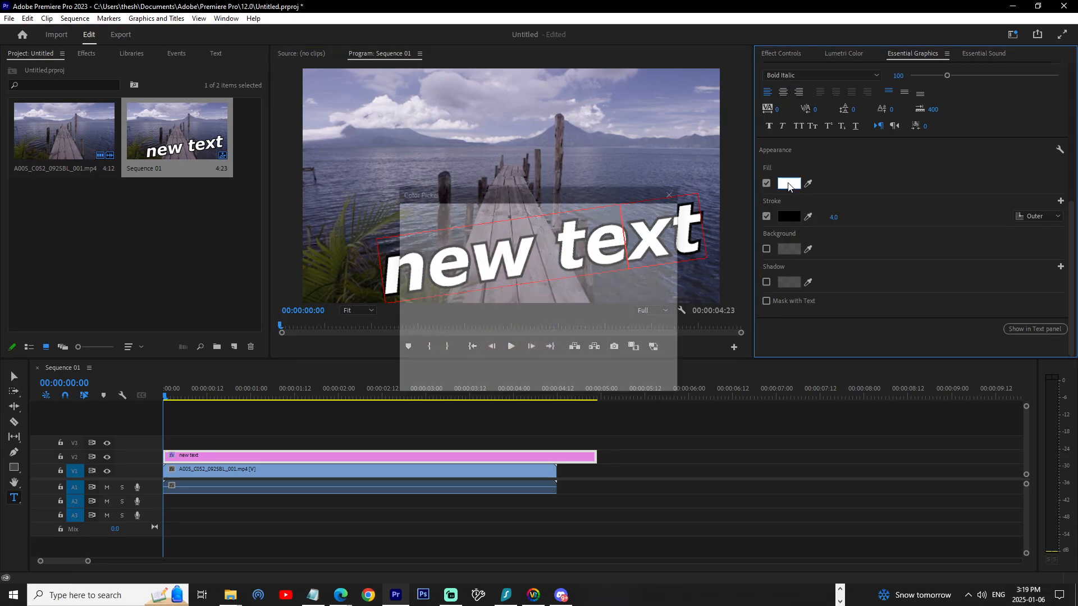
pyautogui.click(544, 373)
pyautogui.click(655, 215)
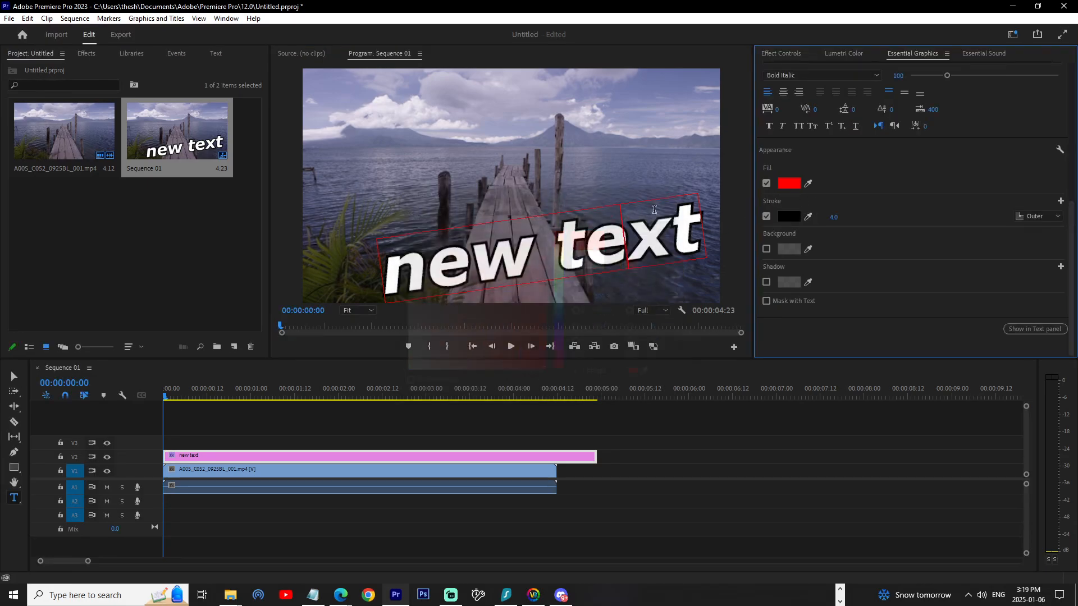
# Step: Select all of the title's text and change its fill colour to bright red
pyautogui.doubleClick(688, 217)
pyautogui.click(789, 185)
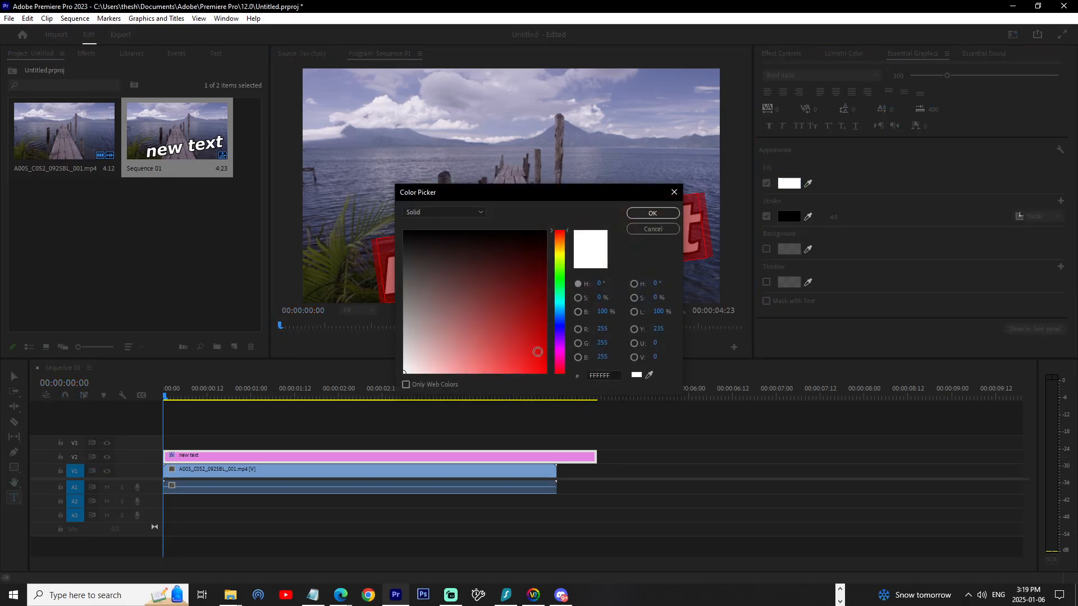
pyautogui.click(544, 372)
pyautogui.click(652, 213)
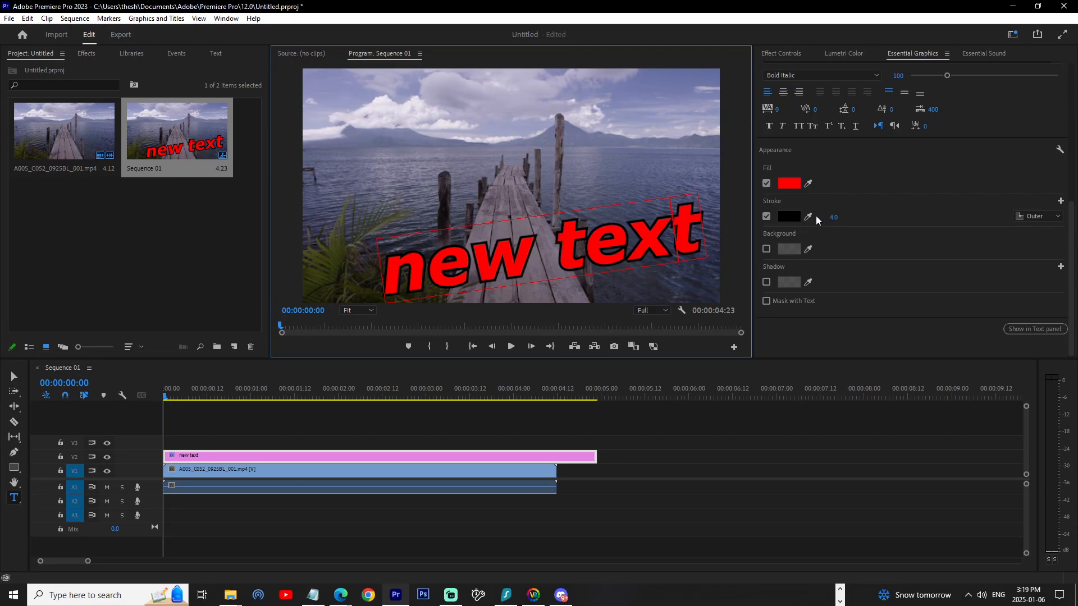
# Step: Select the title's text and try sampling a new stroke colour from the screen with the eyedropper
pyautogui.hotkey('ctrl', 'a')
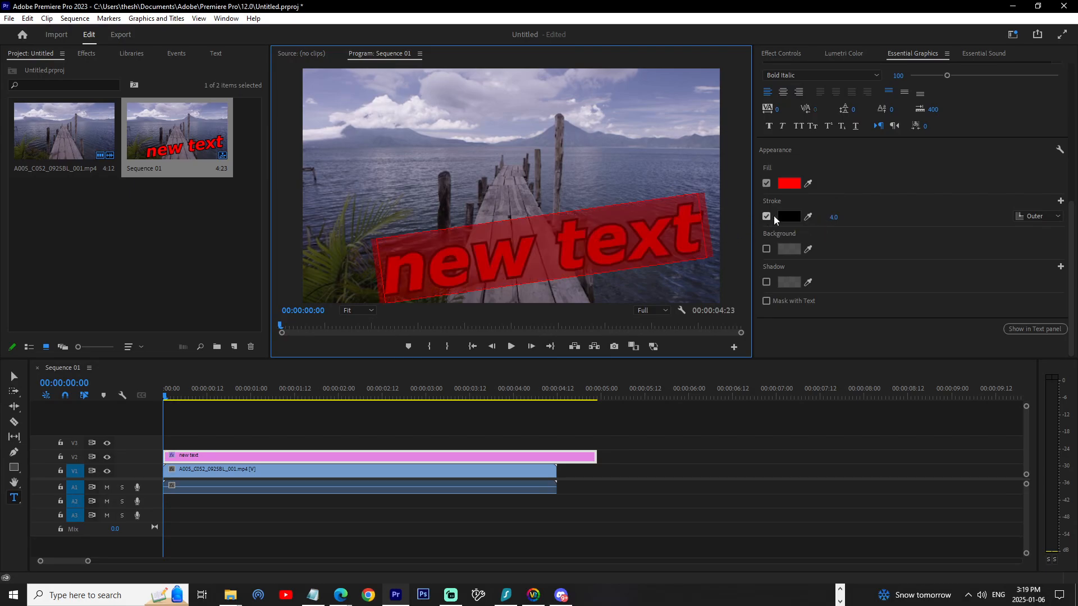
pyautogui.click(806, 219)
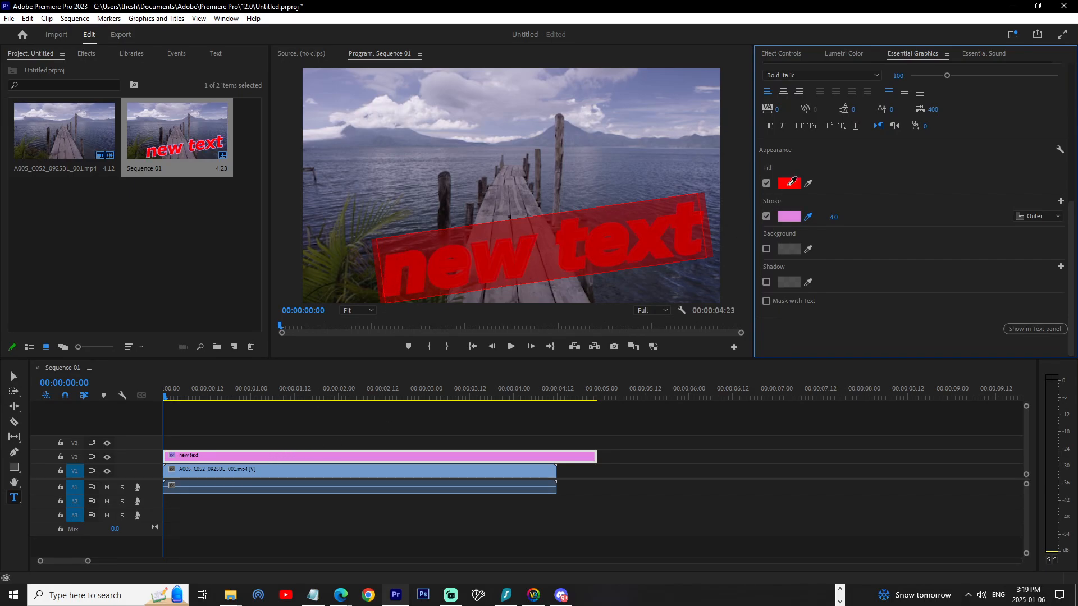
pyautogui.click(672, 235)
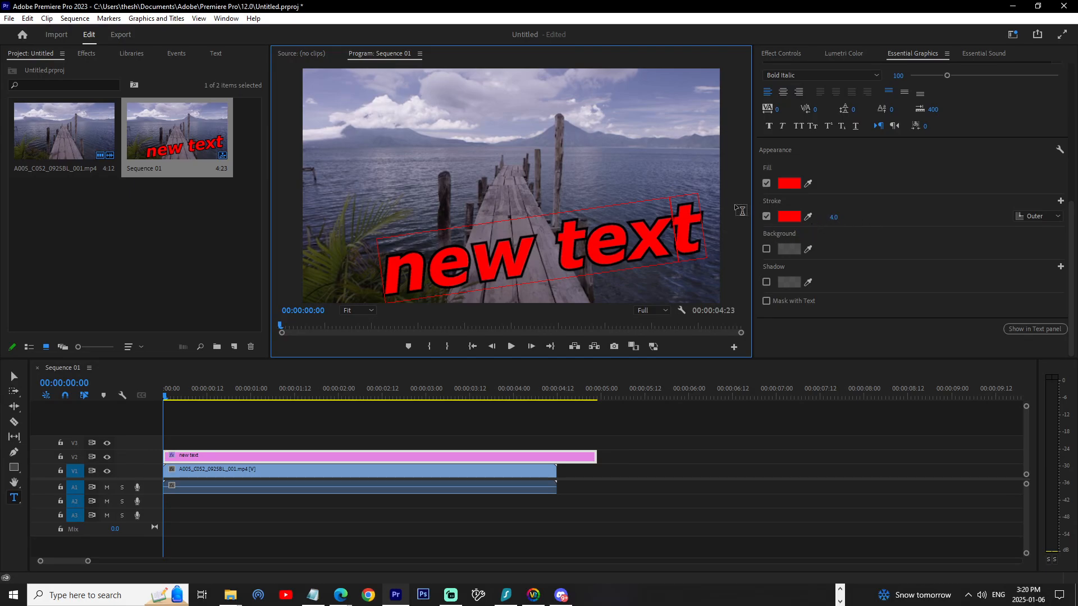
# Step: Select the title clip in the timeline and dock Effect Controls in the same panel group as Effects
pyautogui.click(214, 462)
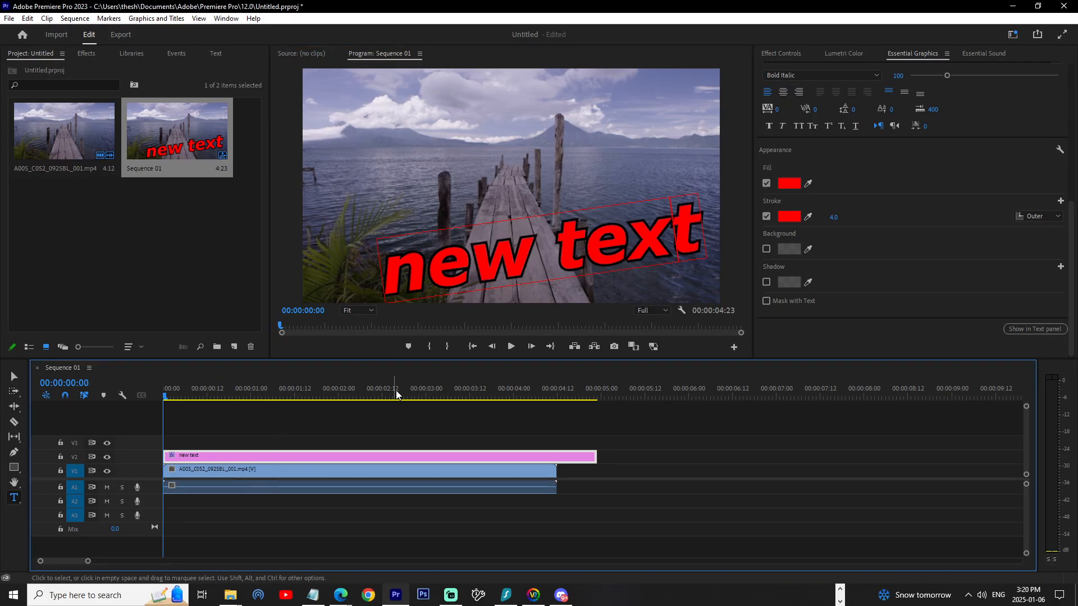
pyautogui.click(87, 58)
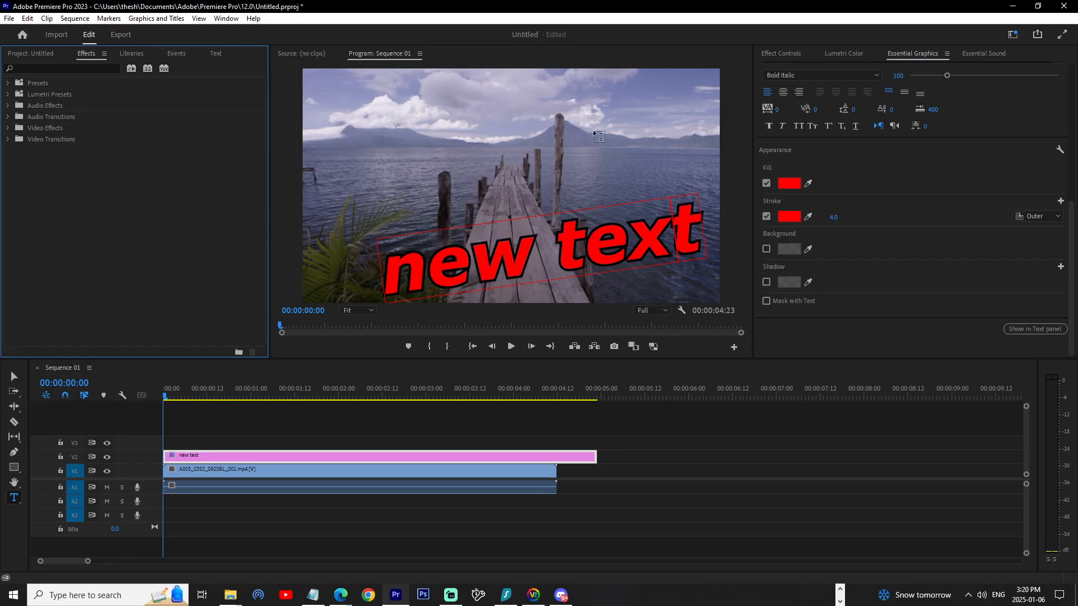
pyautogui.click(778, 52)
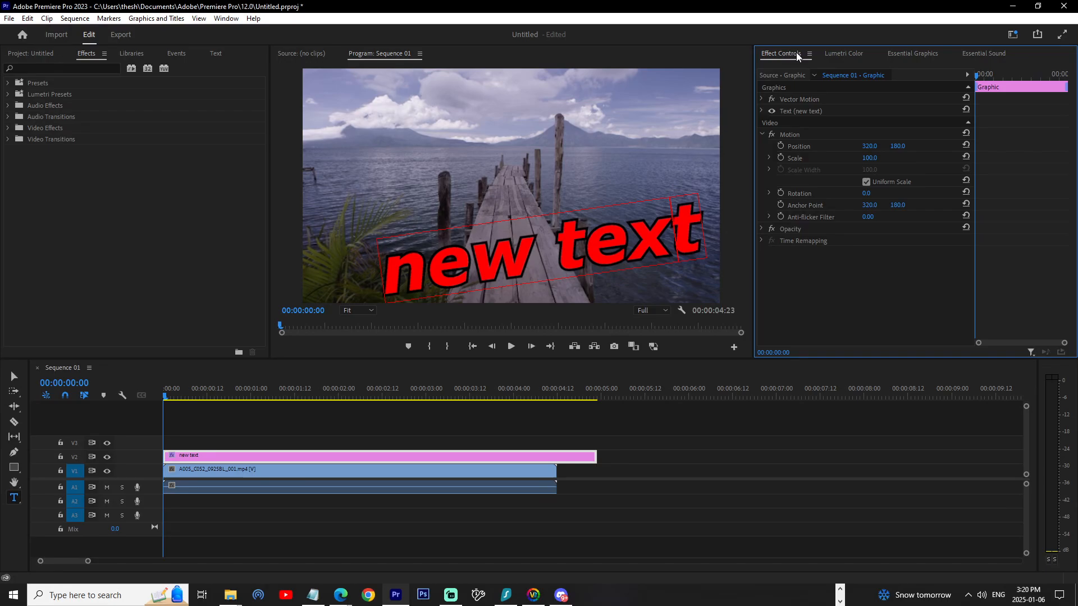
pyautogui.moveTo(796, 52); pyautogui.dragTo(246, 55)
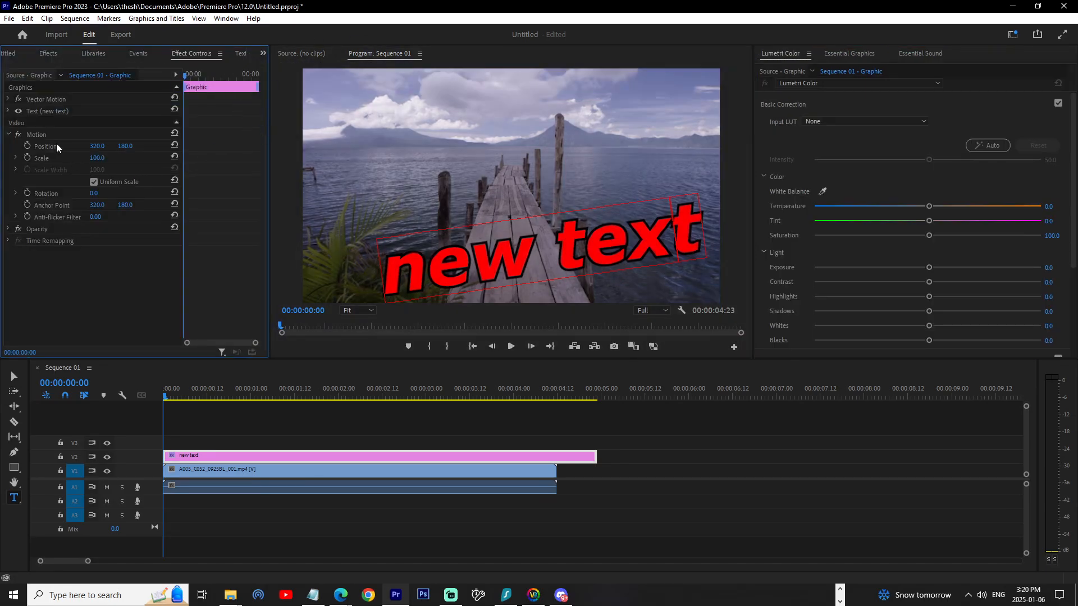
# Step: Try shifting the title's horizontal Vector Motion position, undo the shift and collapse the Vector Motion settings
pyautogui.click(7, 99)
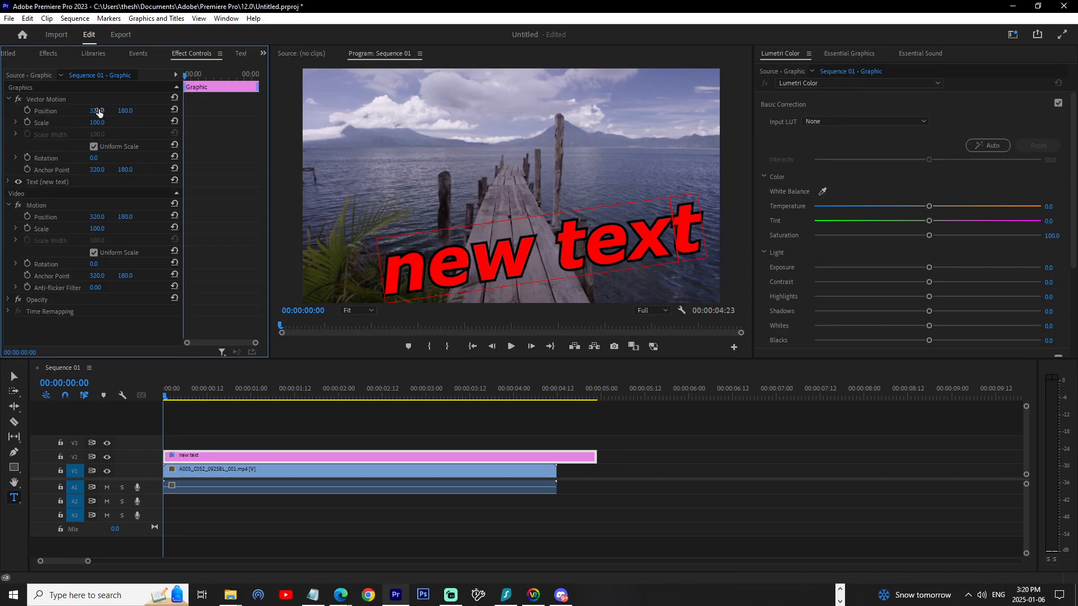
pyautogui.moveTo(98, 111)
pyautogui.mouseDown()
pyautogui.moveTo(151, 111)
pyautogui.moveTo(92, 112)
pyautogui.mouseUp()
pyautogui.hotkey('ctrl', 'z')
pyautogui.click(9, 99)
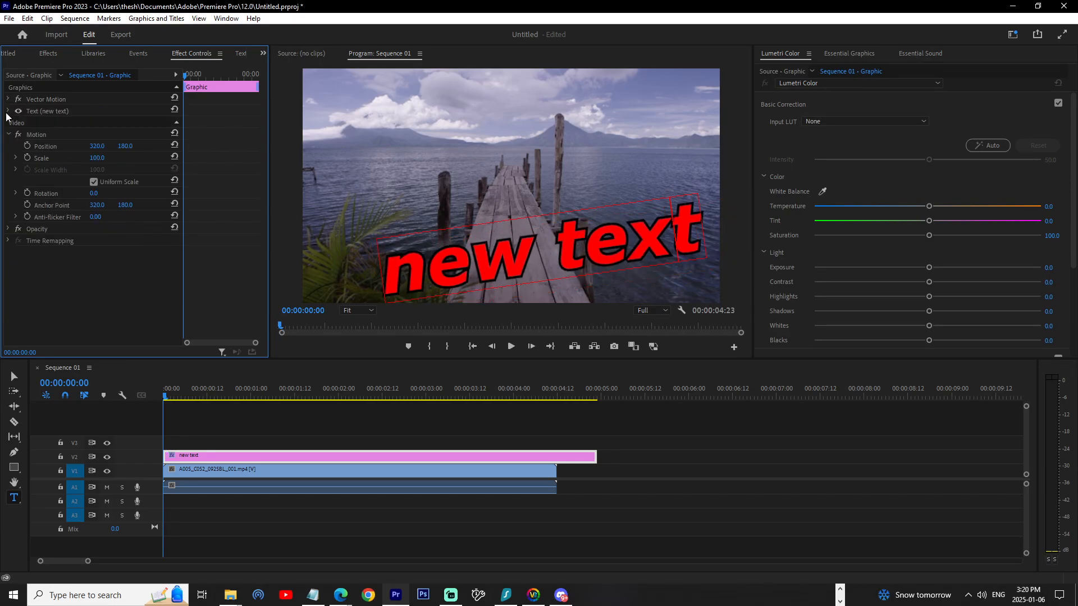
# Step: Expand the title's text properties in Effect Controls and examine its font, appearance and transform settings
pyautogui.click(8, 111)
pyautogui.scroll(-5, 65, 192)
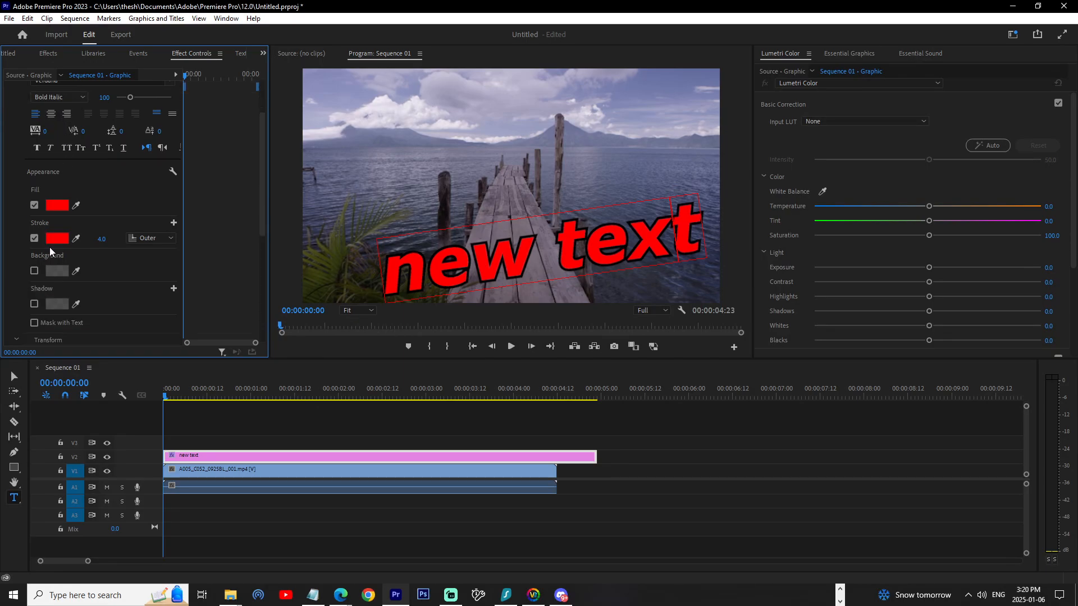
pyautogui.scroll(-3, 48, 247)
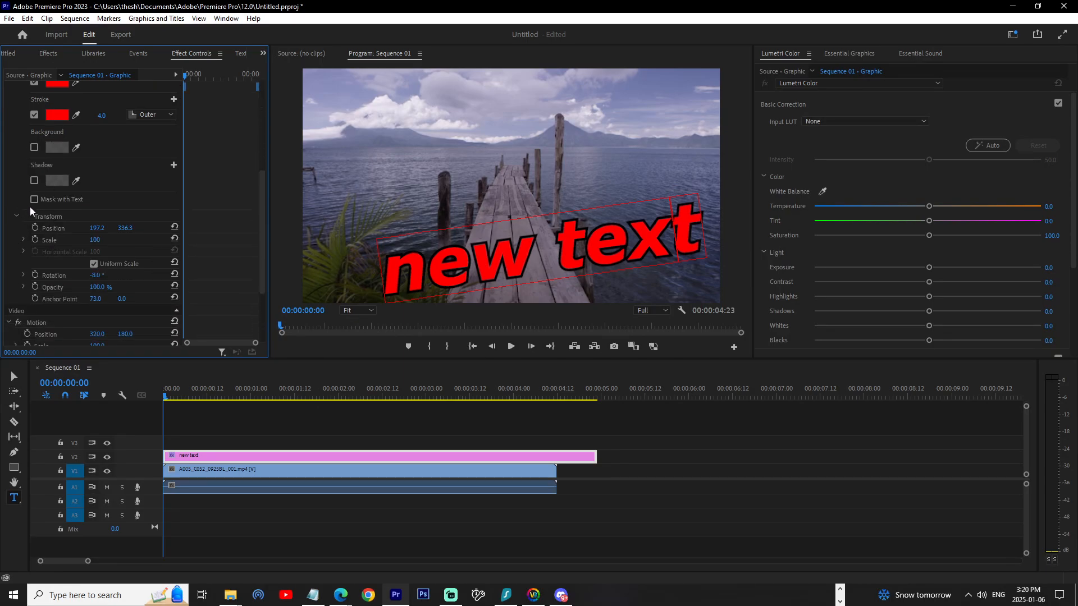
pyautogui.scroll(-1, 59, 241)
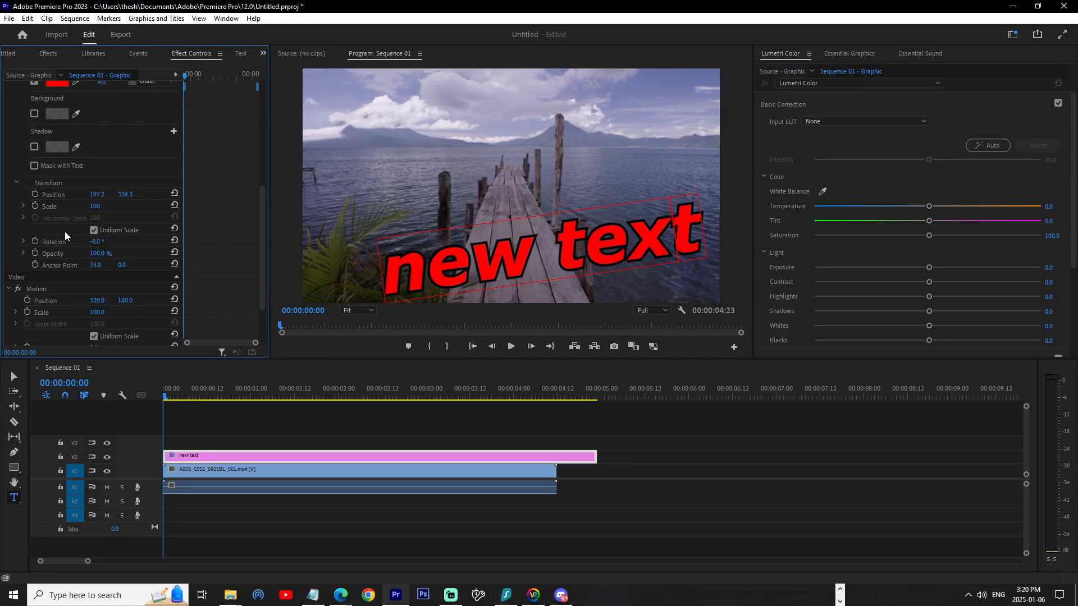
# Step: Show the title's layers in Essential Graphics and draw a rectangle about 441 wide and 96 high across the middle of the frame
pyautogui.click(843, 54)
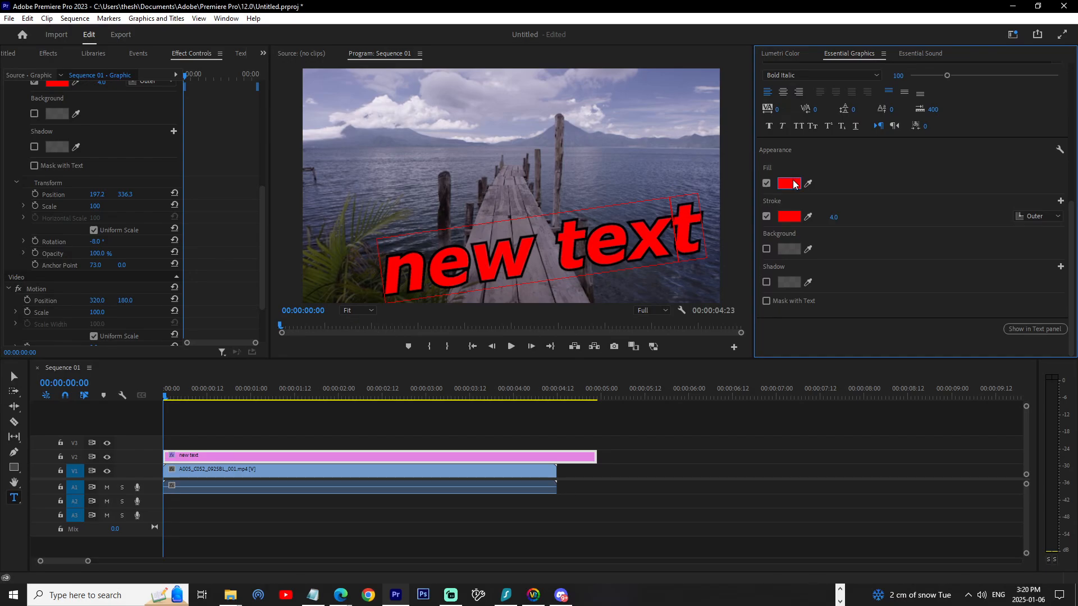
pyautogui.scroll(6, 793, 242)
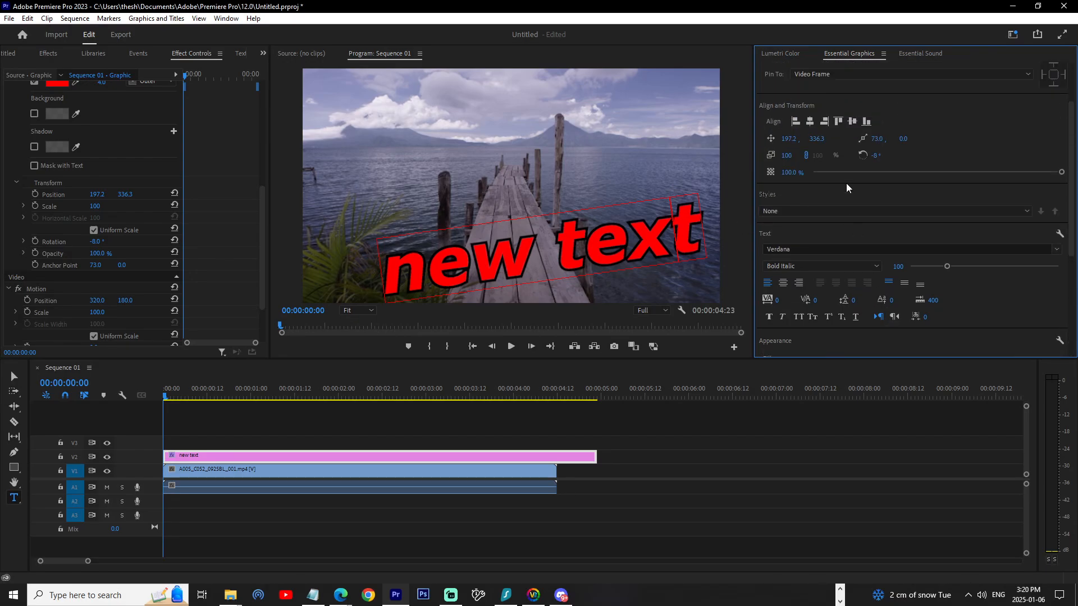
pyautogui.scroll(2, 1073, 185)
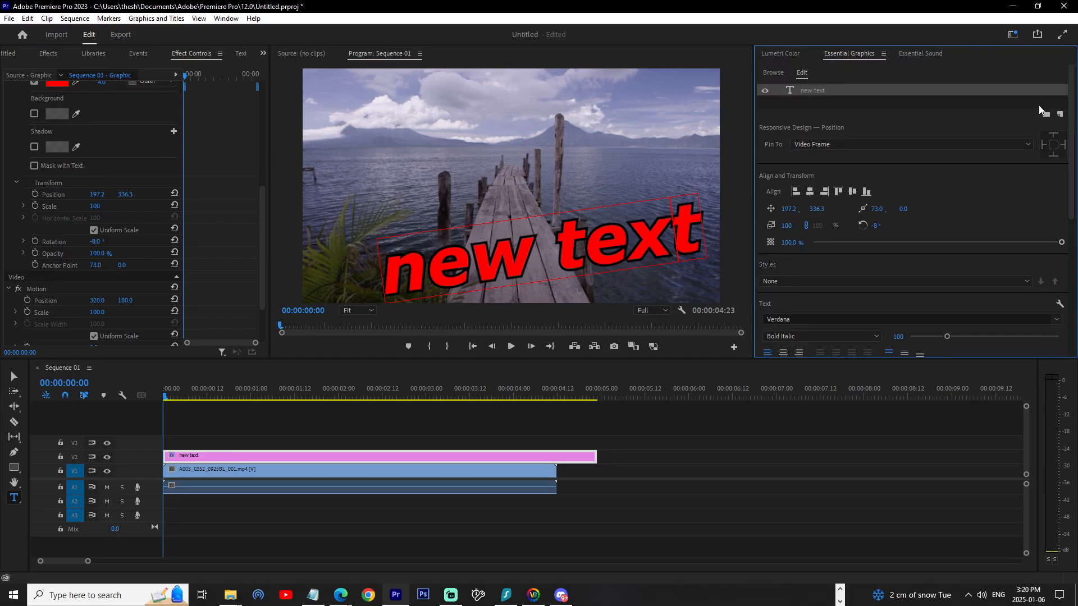
pyautogui.click(15, 468)
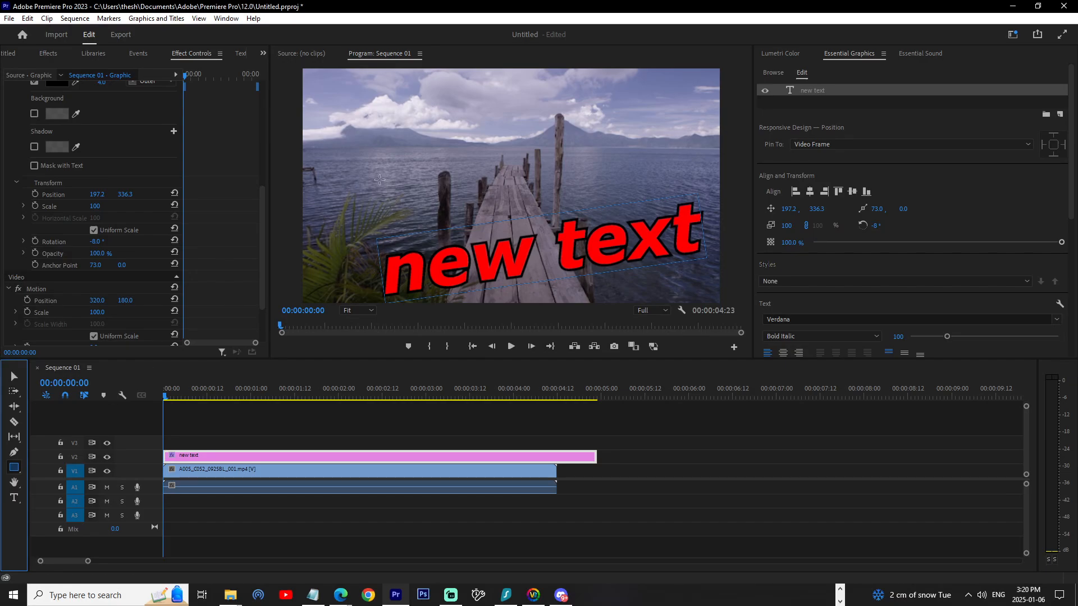
pyautogui.moveTo(372, 162); pyautogui.dragTo(660, 224)
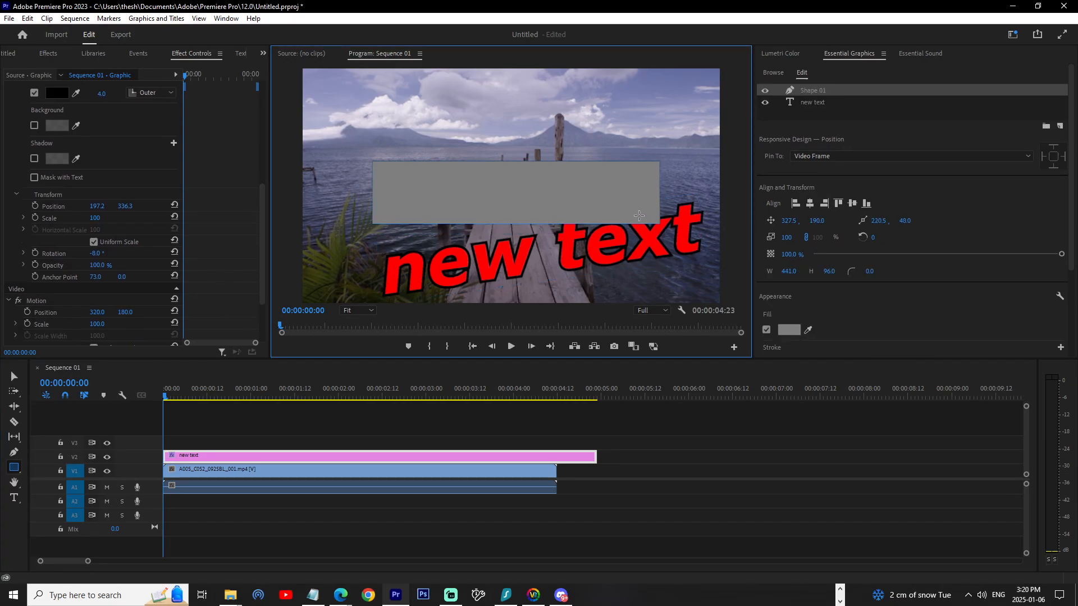
pyautogui.click(814, 90)
pyautogui.doubleClick(814, 91)
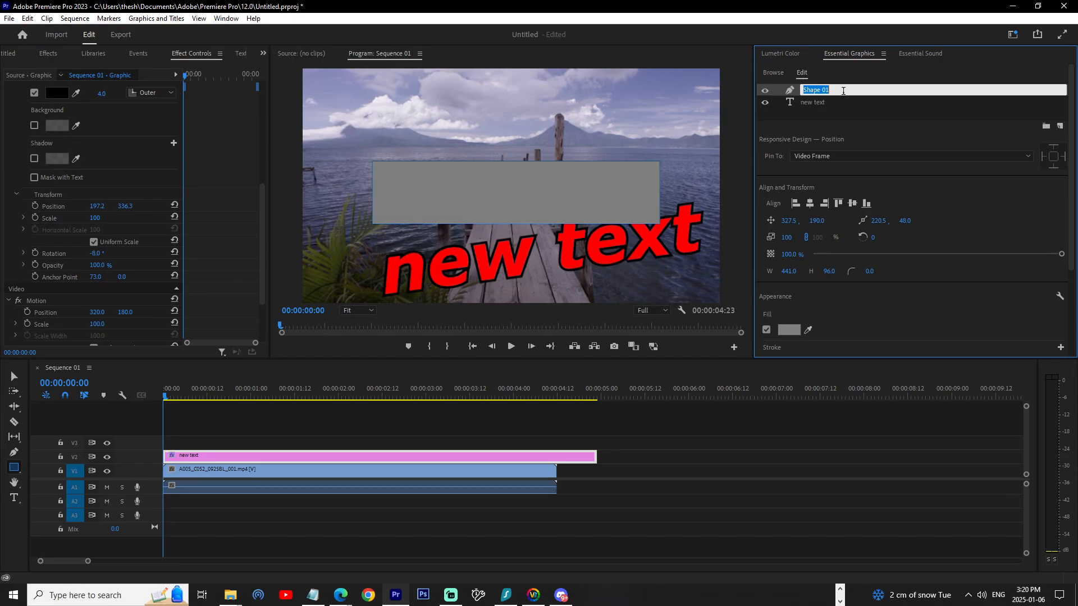
pyautogui.click(860, 90)
pyautogui.click(863, 119)
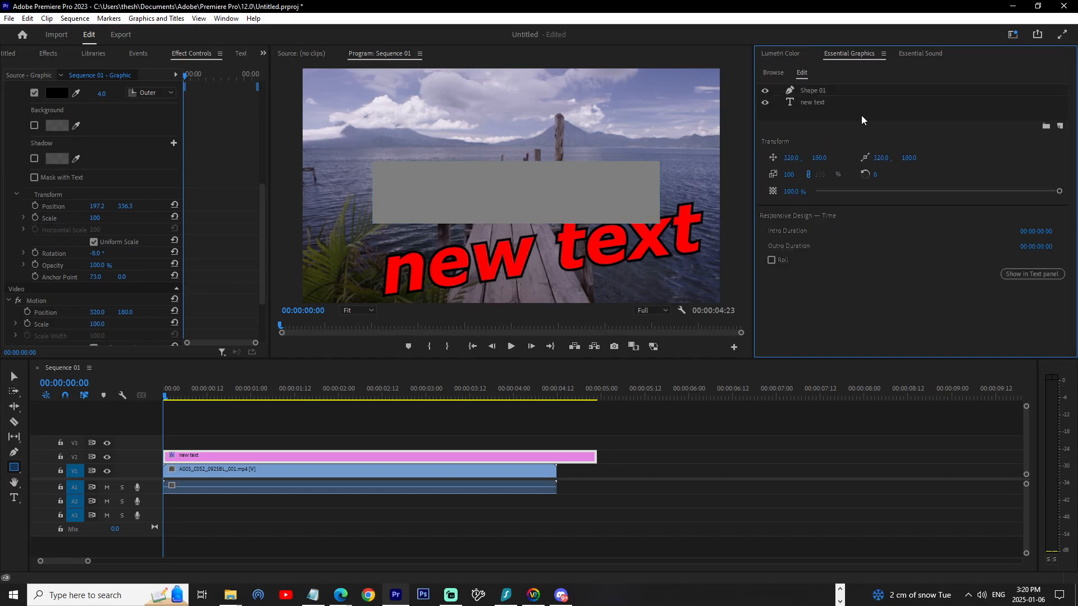
# Step: Select the shape layer, switch to the text layer and collapse the text's properties in Effect Controls
pyautogui.click(827, 91)
pyautogui.click(818, 101)
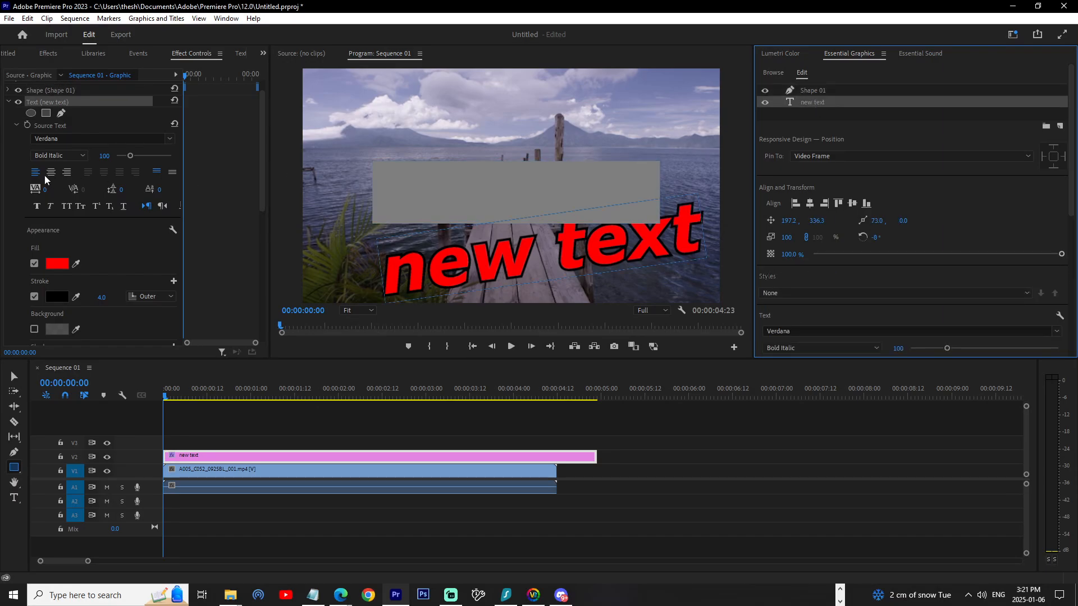
pyautogui.click(9, 102)
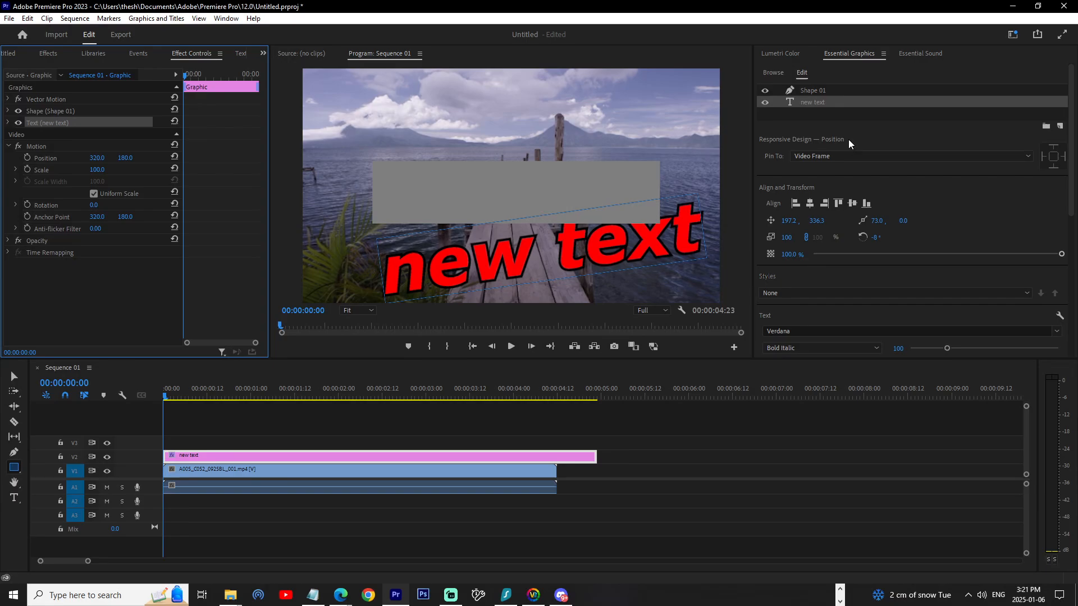
# Step: Sample the title's red as the rectangle's fill colour with the eyedropper, and replace it with sampled white
pyautogui.click(814, 94)
pyautogui.scroll(-3, 824, 220)
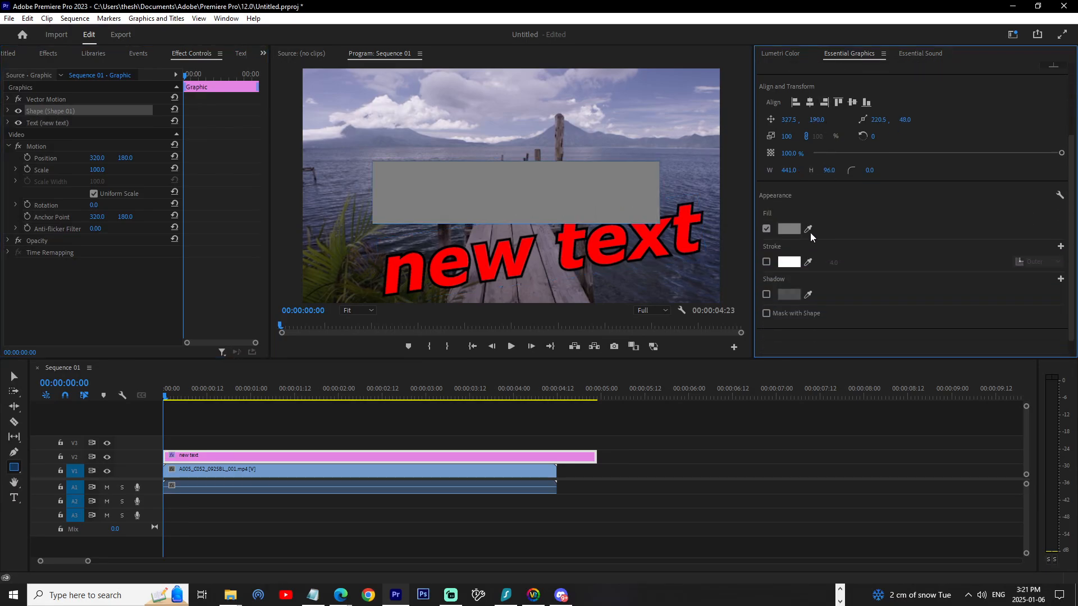
pyautogui.click(809, 229)
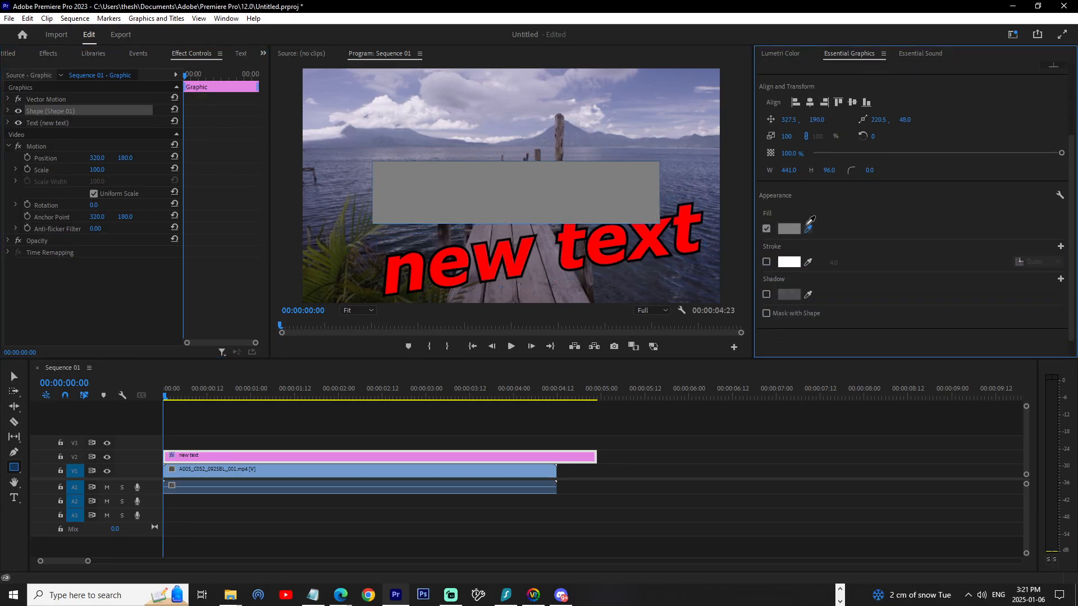
pyautogui.click(655, 232)
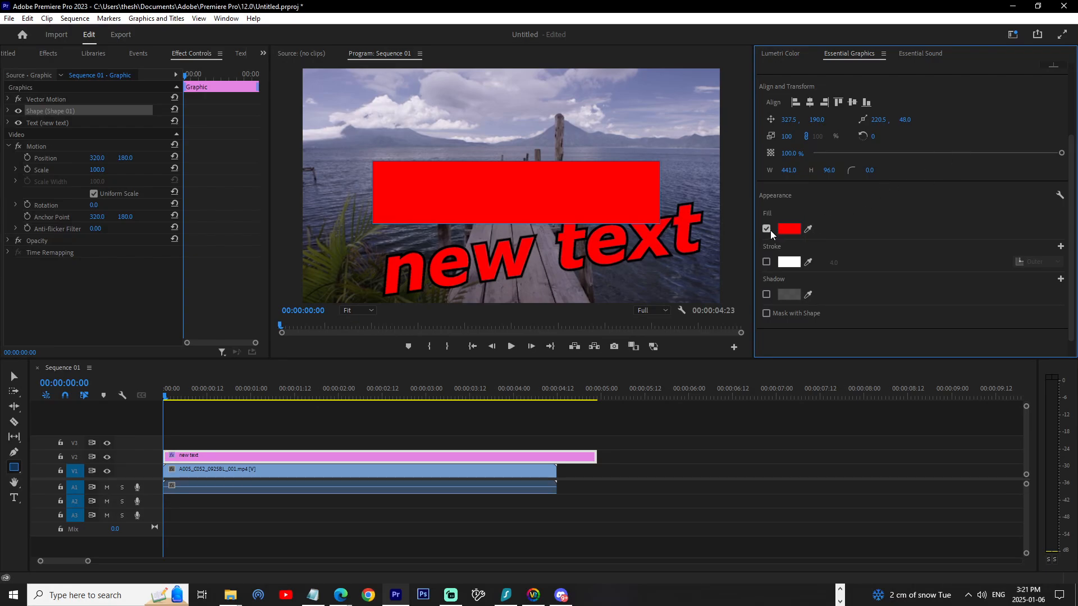
pyautogui.click(809, 229)
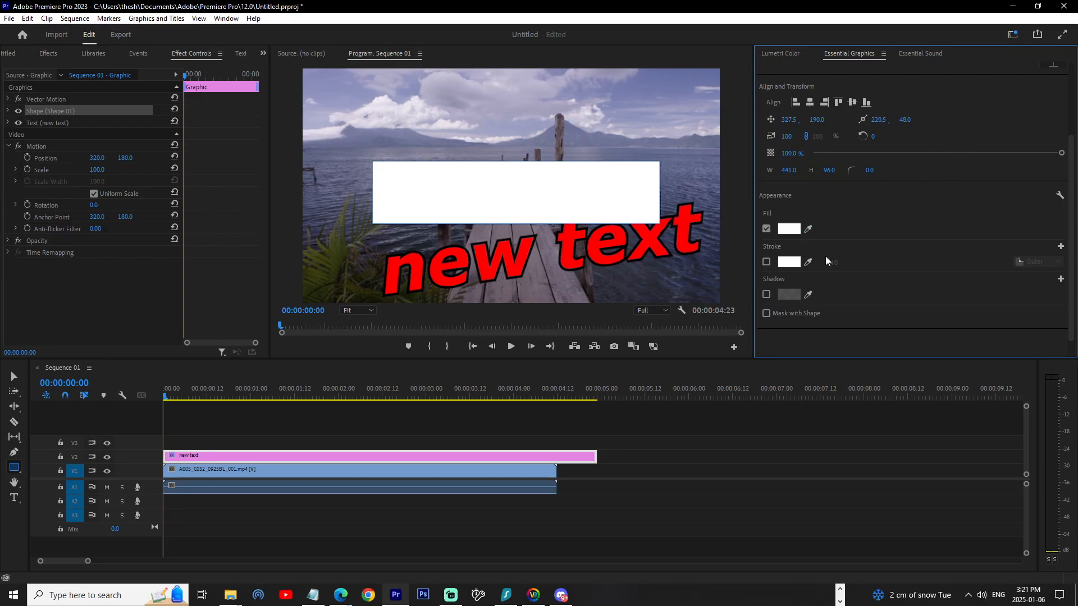
pyautogui.scroll(3, 893, 225)
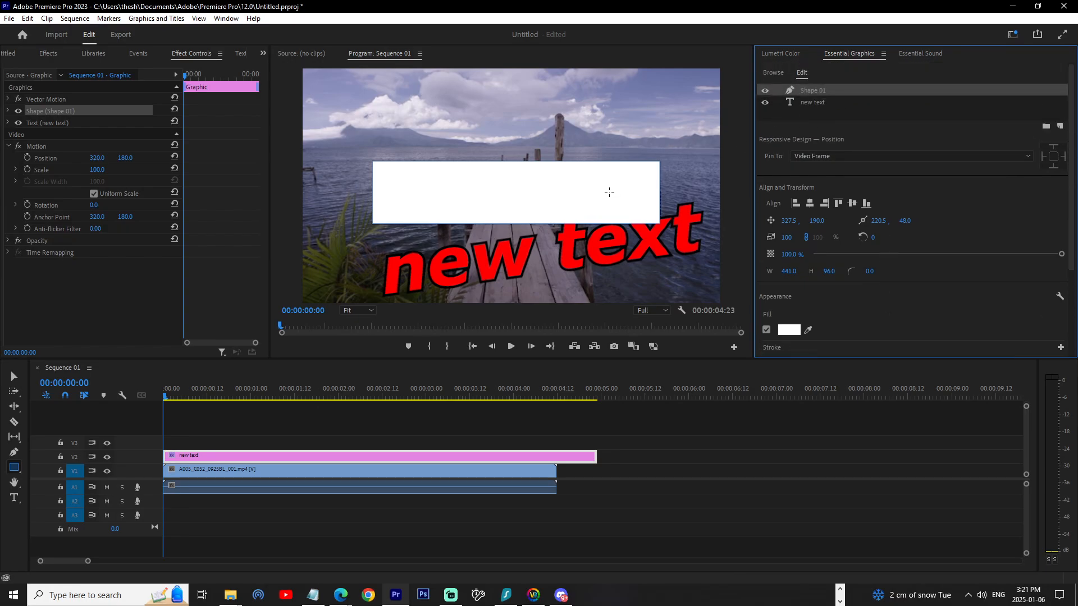
# Step: Move the rectangle over the title to about 366, 281 and reorder the layers so the text sits above the rectangle
pyautogui.press('v')
pyautogui.moveTo(553, 193); pyautogui.dragTo(583, 252)
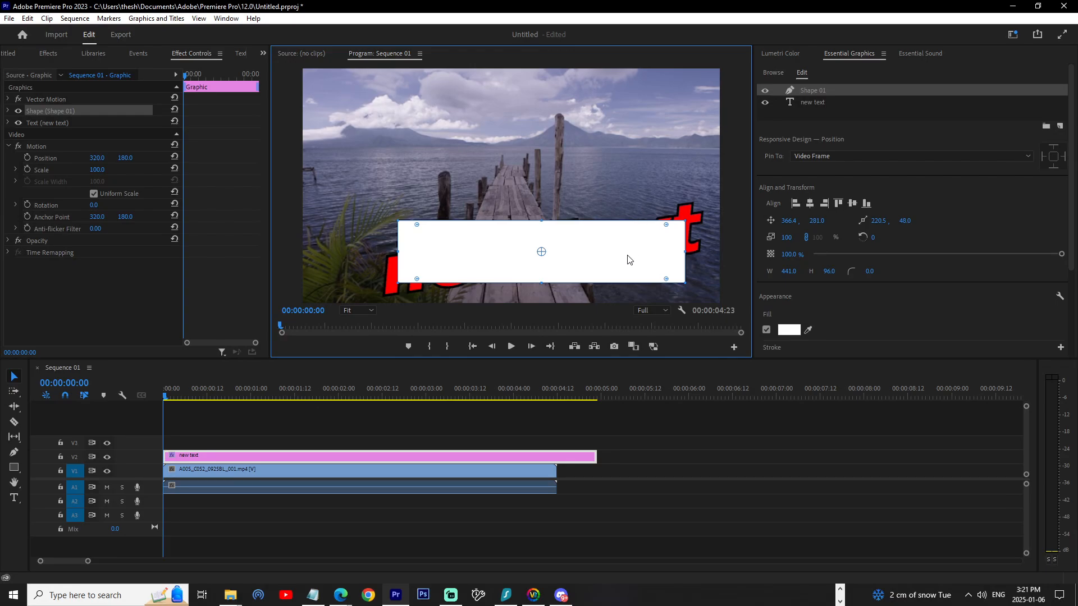
pyautogui.moveTo(810, 103); pyautogui.dragTo(811, 88)
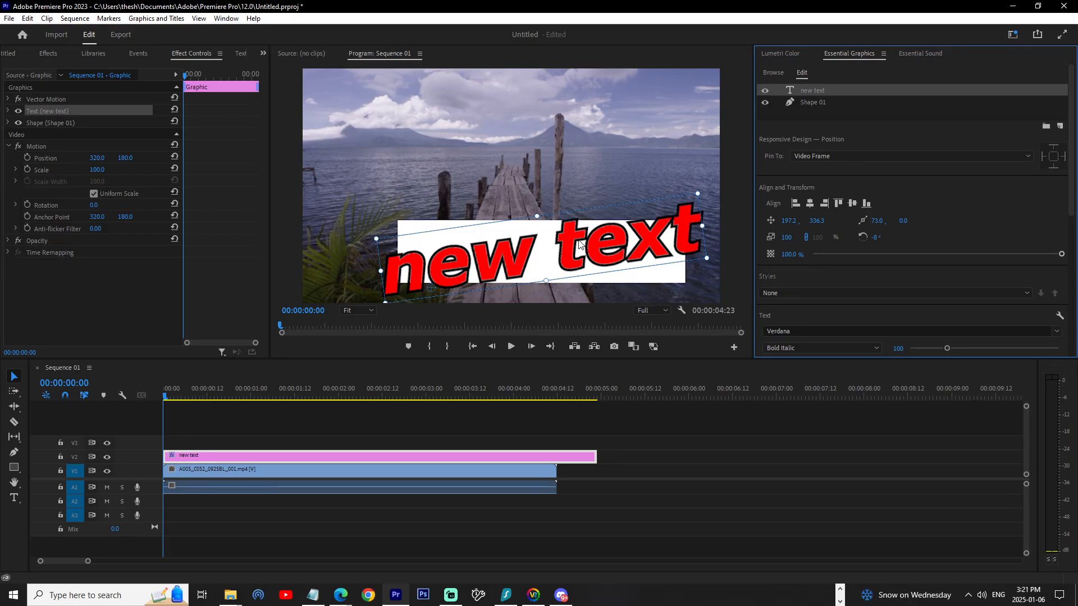
pyautogui.click(813, 100)
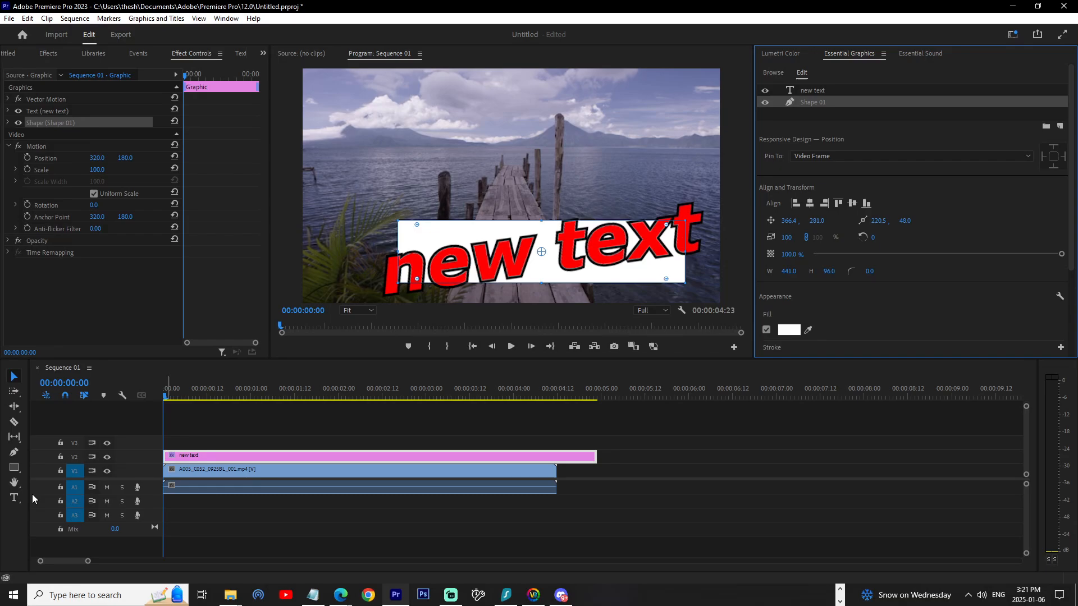
# Step: Draw a freeform white shape over the water left of the pier with the Pen tool and reshape its outline
pyautogui.click(14, 455)
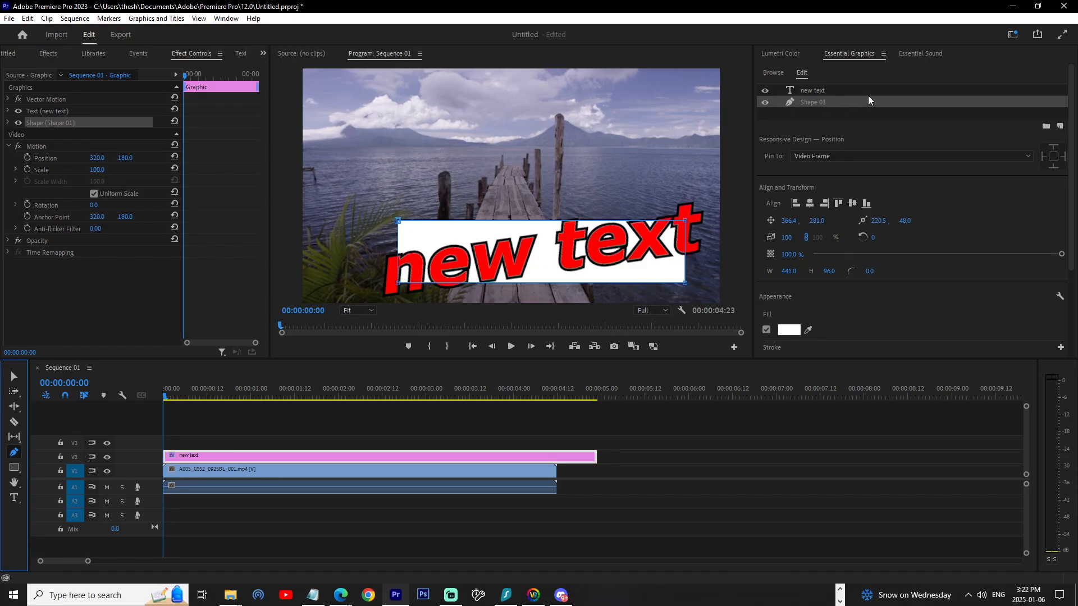
pyautogui.click(374, 185)
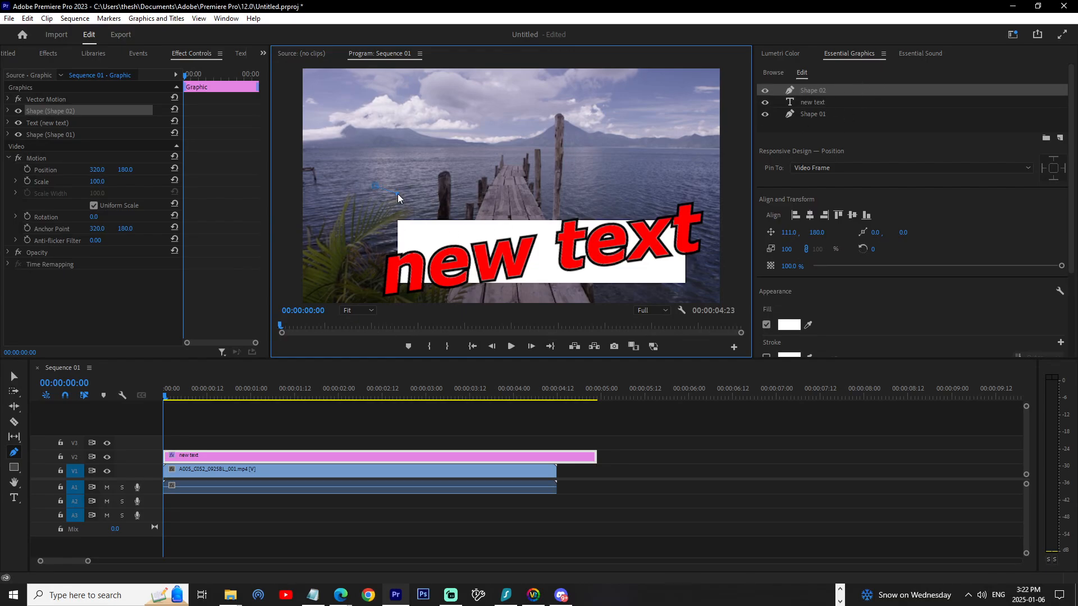
pyautogui.click(425, 179)
pyautogui.click(413, 150)
pyautogui.click(364, 150)
pyautogui.click(345, 183)
pyautogui.click(339, 213)
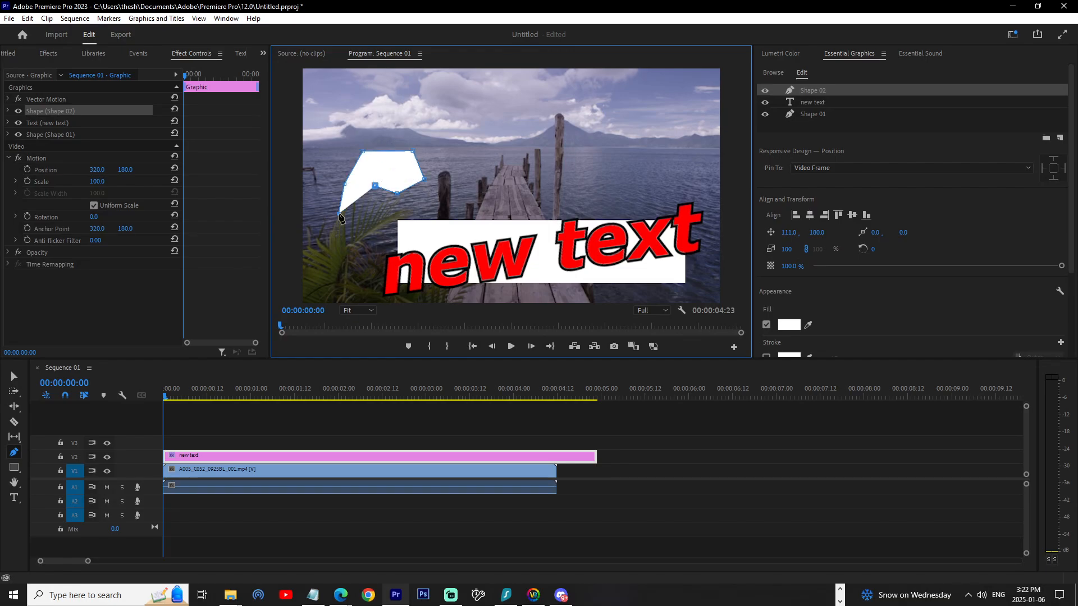
pyautogui.click(371, 214)
pyautogui.click(392, 210)
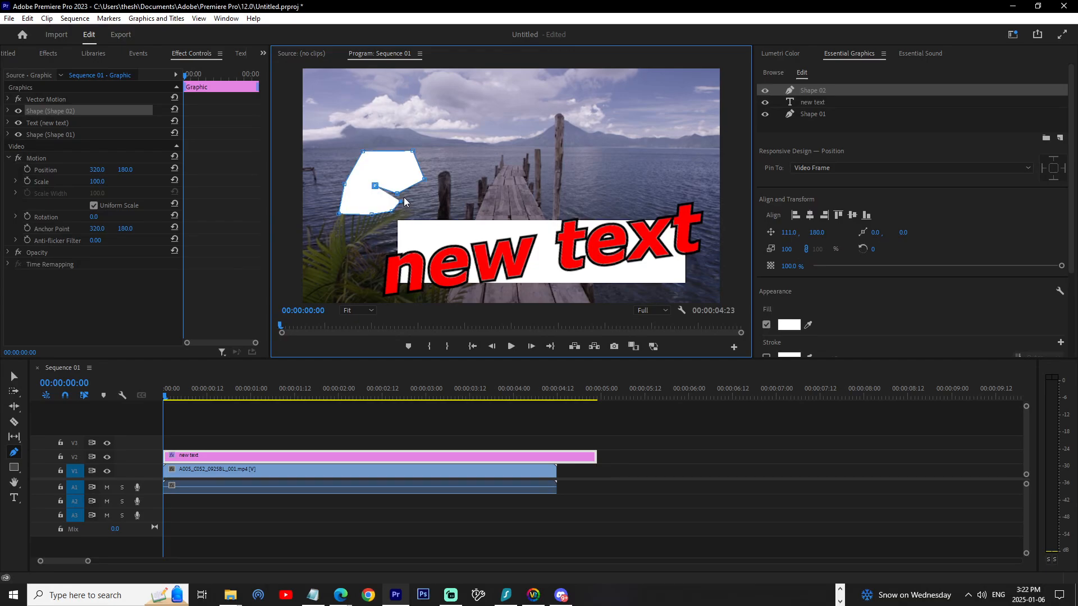
pyautogui.moveTo(375, 185); pyautogui.dragTo(409, 172)
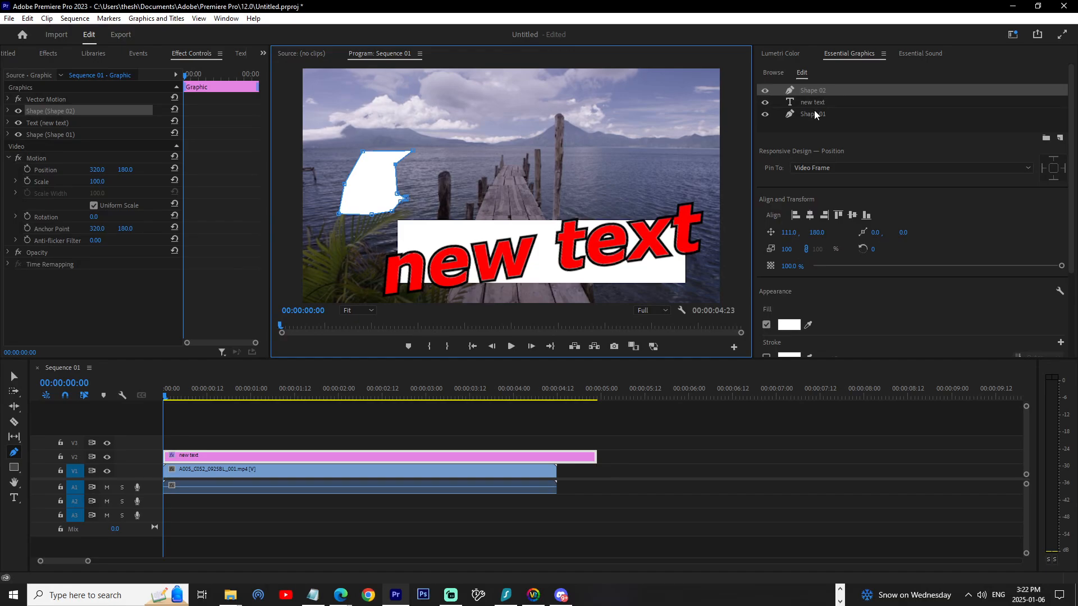
# Step: Move the freeform shape onto the title at about 315, 283 and place its layer directly beneath the text layer
pyautogui.press('v')
pyautogui.moveTo(389, 189); pyautogui.dragTo(516, 237)
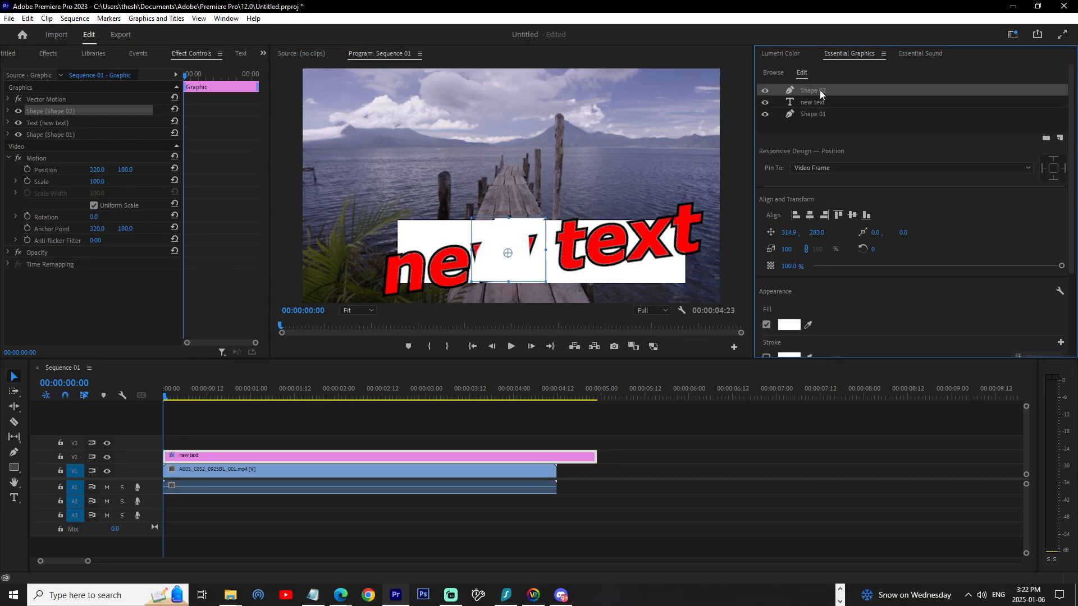
pyautogui.moveTo(820, 90); pyautogui.dragTo(819, 103)
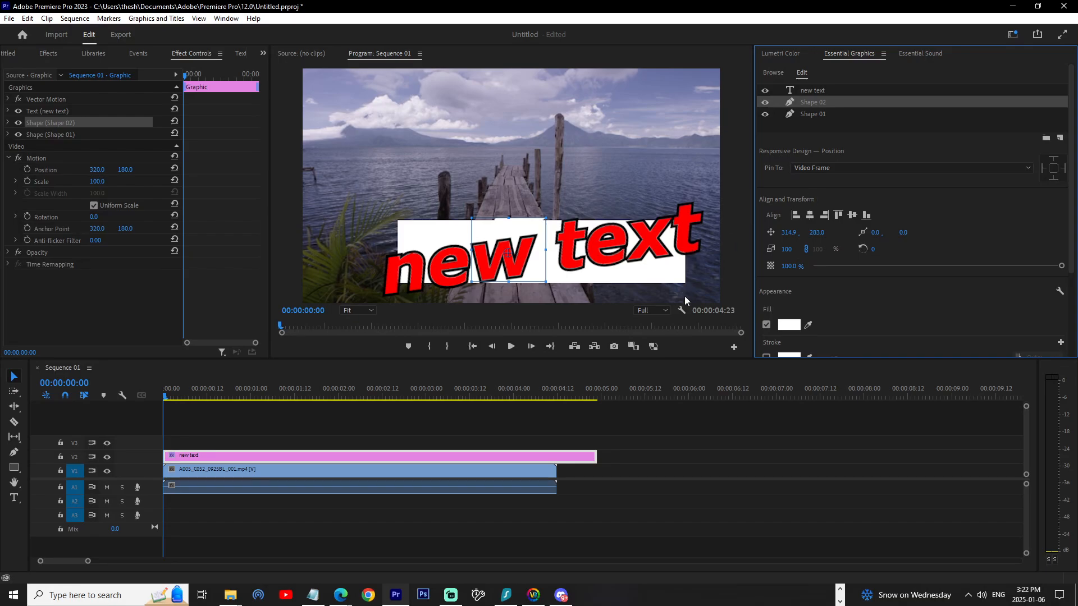
pyautogui.click(561, 311)
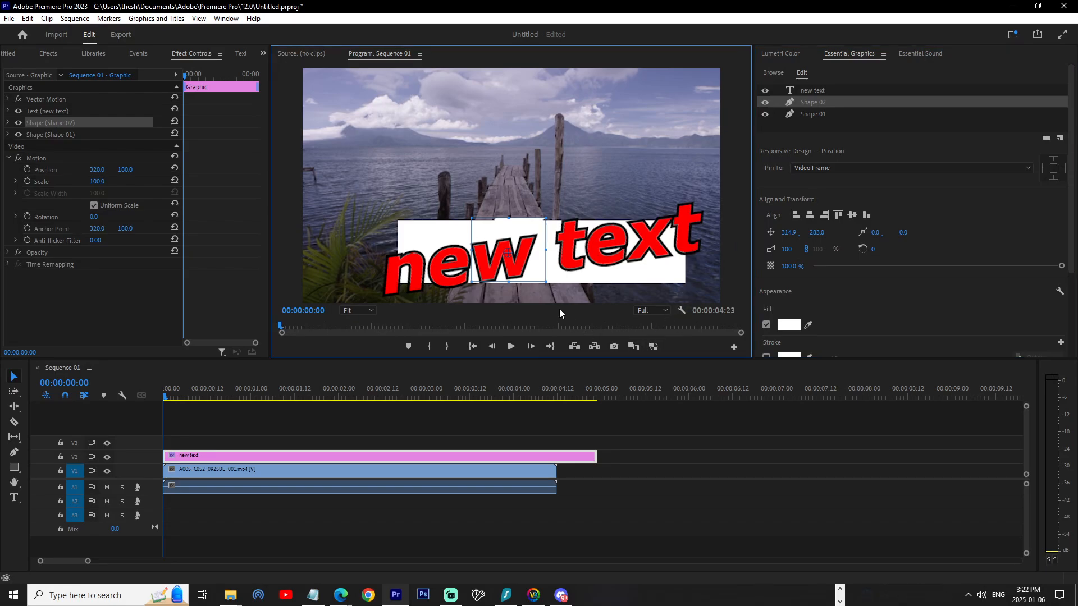